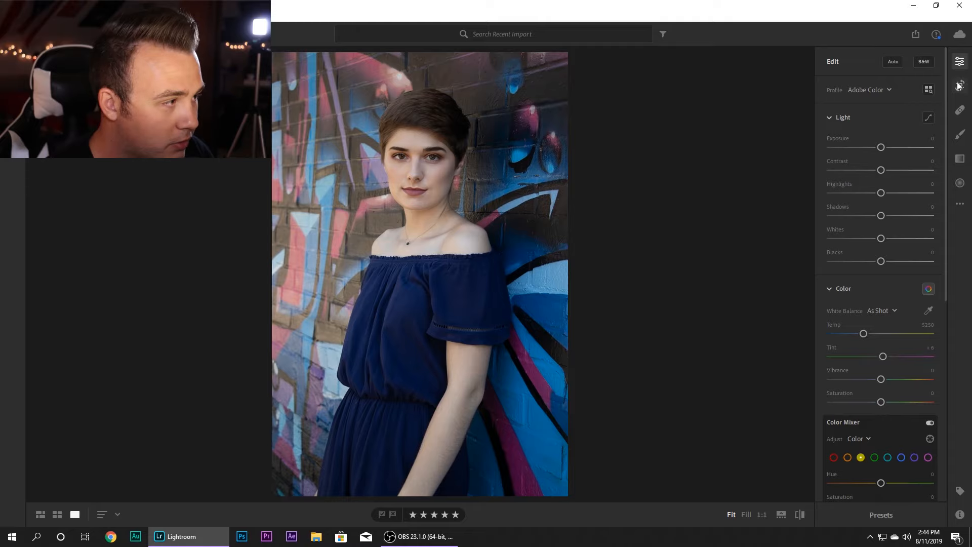
Step: Straighten the portrait automatically with the Crop tool and return to the edit adjustments
{"action": "left_click", "coordinate": [960, 86]}
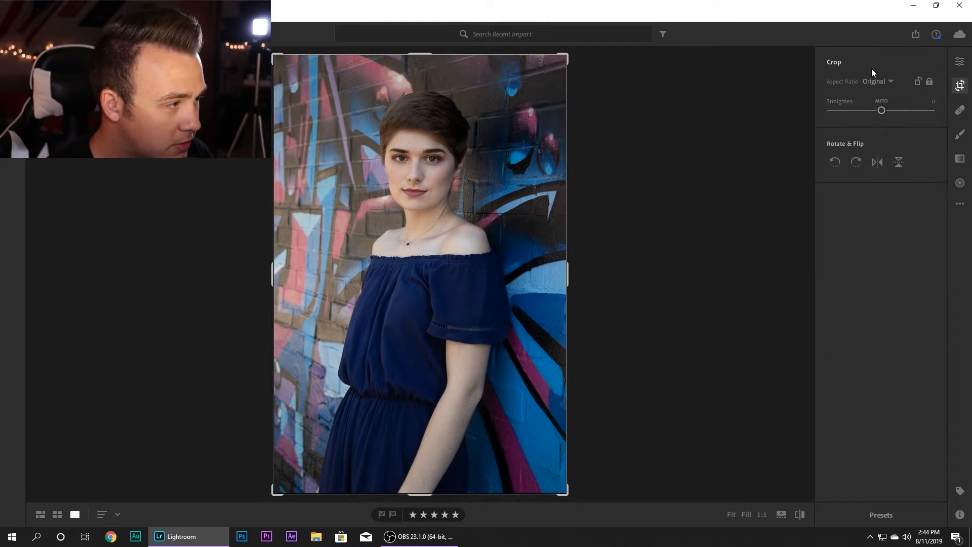
{"action": "left_click", "coordinate": [883, 102]}
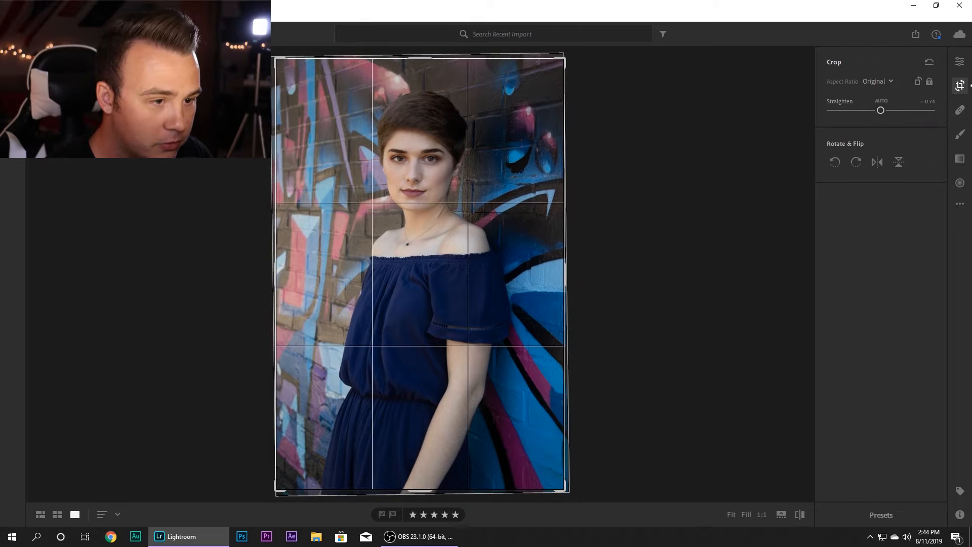
{"action": "left_click", "coordinate": [960, 62]}
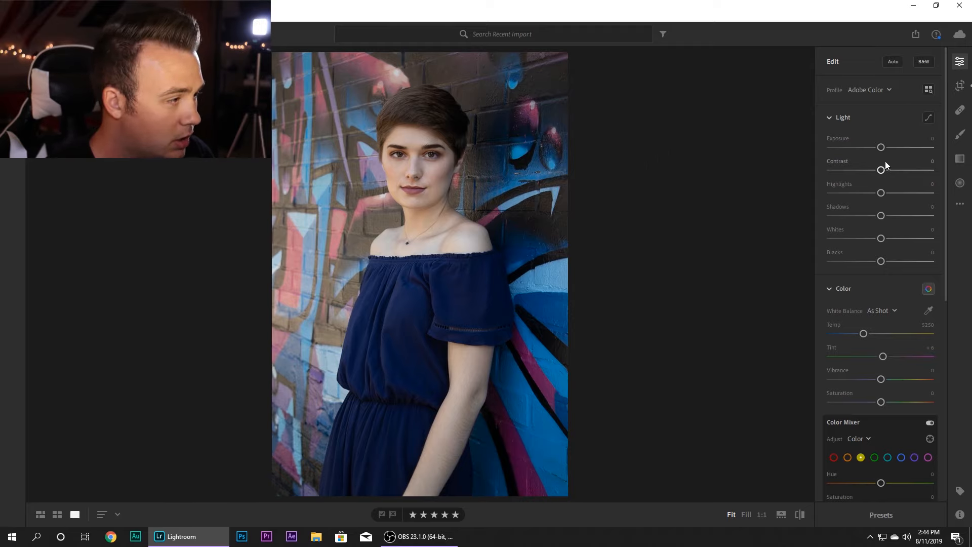
Step: Set the portrait's Contrast to +39 and its Highlights to -45
{"action": "left_click_drag", "start_coordinate": [884, 170], "coordinate": [899, 174]}
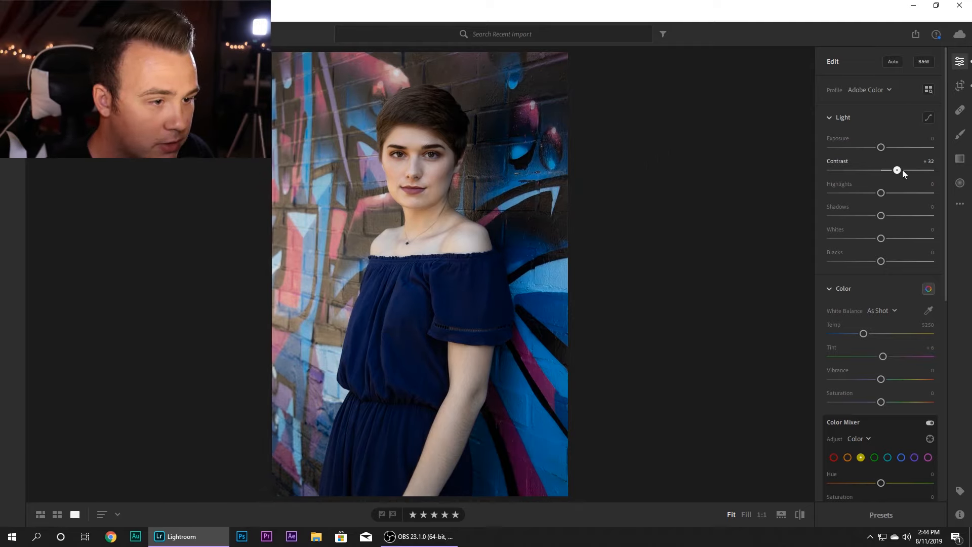
{"action": "mouse_move", "coordinate": [906, 170]}
{"action": "left_mouse_down"}
{"action": "mouse_move", "coordinate": [936, 169]}
{"action": "mouse_move", "coordinate": [905, 170]}
{"action": "left_mouse_up"}
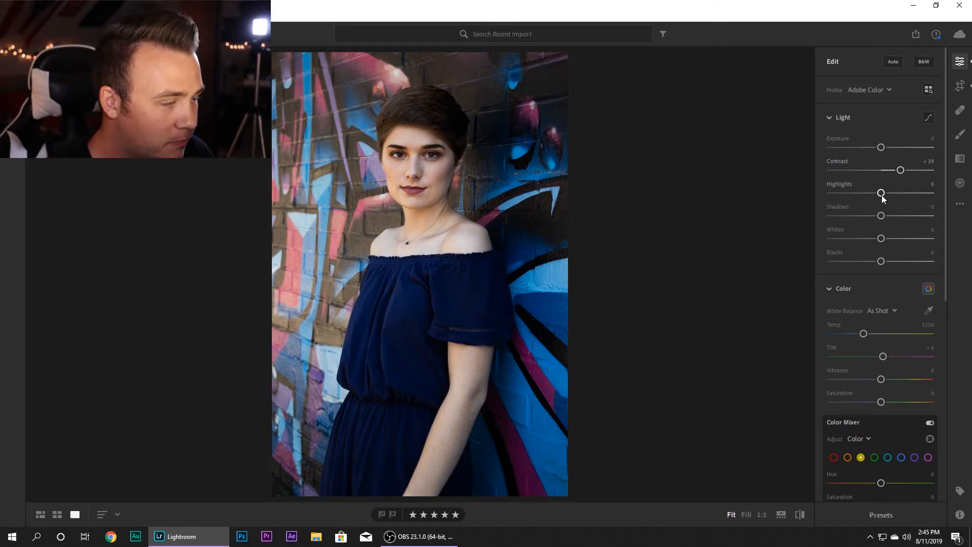
{"action": "left_click_drag", "start_coordinate": [881, 193], "coordinate": [856, 194]}
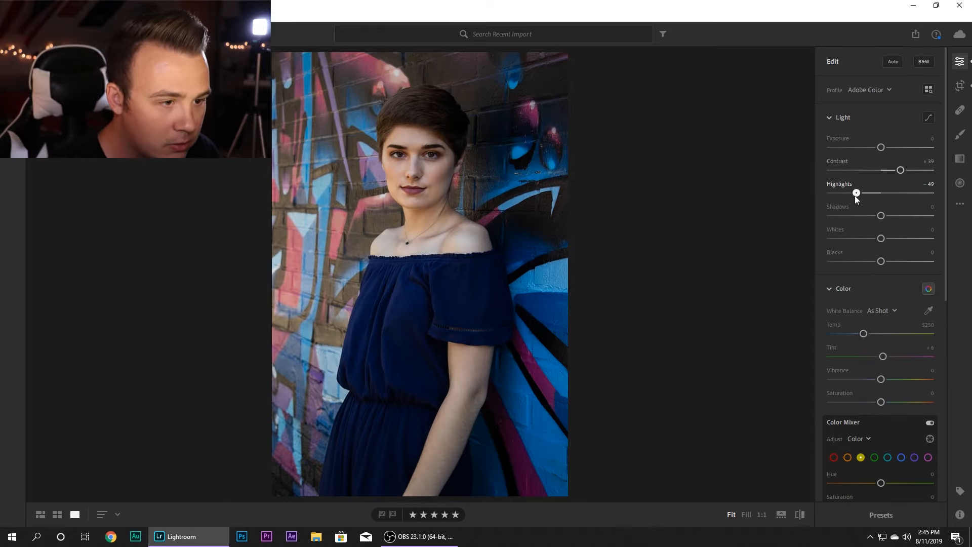
{"action": "left_click_drag", "start_coordinate": [855, 195], "coordinate": [858, 197]}
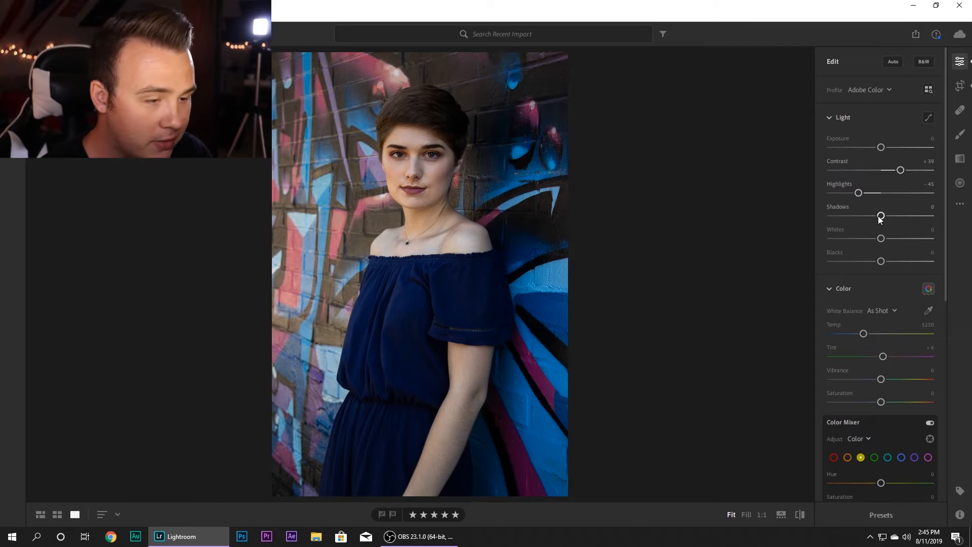
Step: Set the portrait's Shadows to +27, Whites to -11 and Blacks to -49
{"action": "left_click_drag", "start_coordinate": [880, 217], "coordinate": [866, 223]}
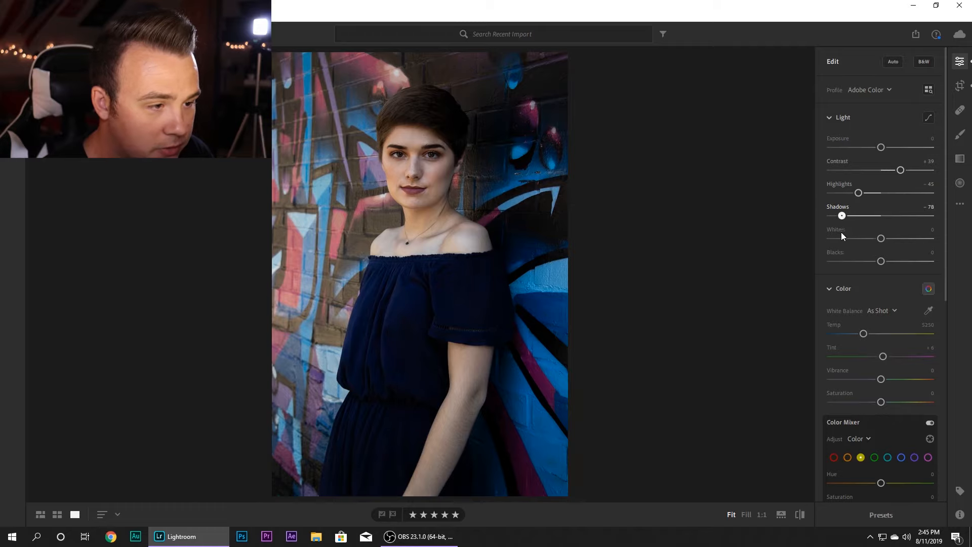
{"action": "left_click_drag", "start_coordinate": [849, 215], "coordinate": [870, 242]}
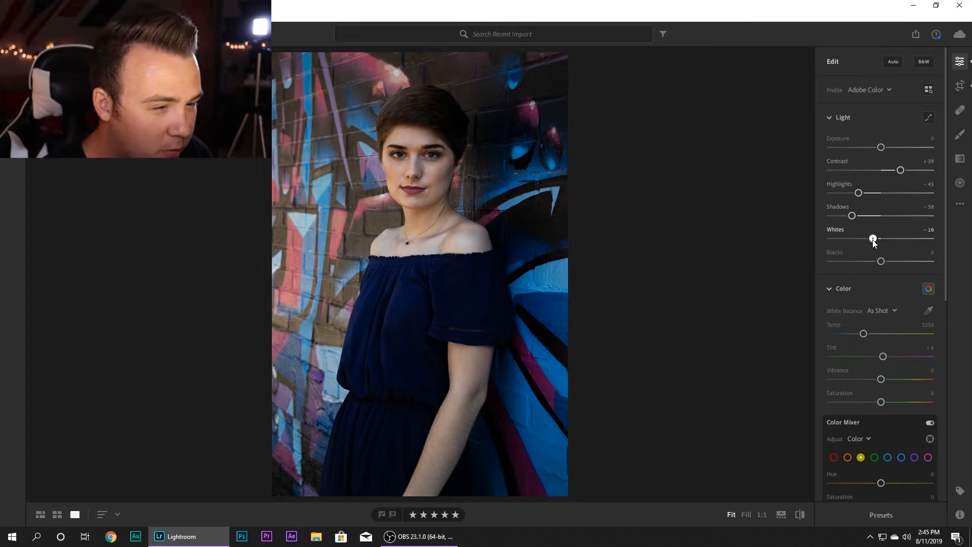
{"action": "mouse_move", "coordinate": [881, 262]}
{"action": "left_mouse_down"}
{"action": "mouse_move", "coordinate": [862, 261]}
{"action": "mouse_move", "coordinate": [903, 261]}
{"action": "mouse_move", "coordinate": [866, 262]}
{"action": "mouse_move", "coordinate": [882, 262]}
{"action": "left_mouse_up"}
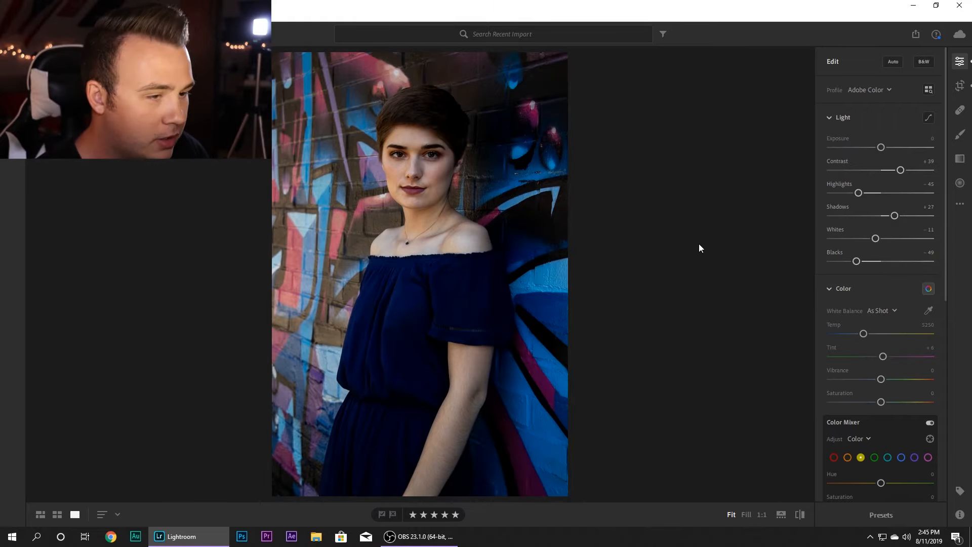
Step: Compare the light-adjusted portrait with the original several times, ending on the edited version
{"action": "left_click", "coordinate": [796, 517]}
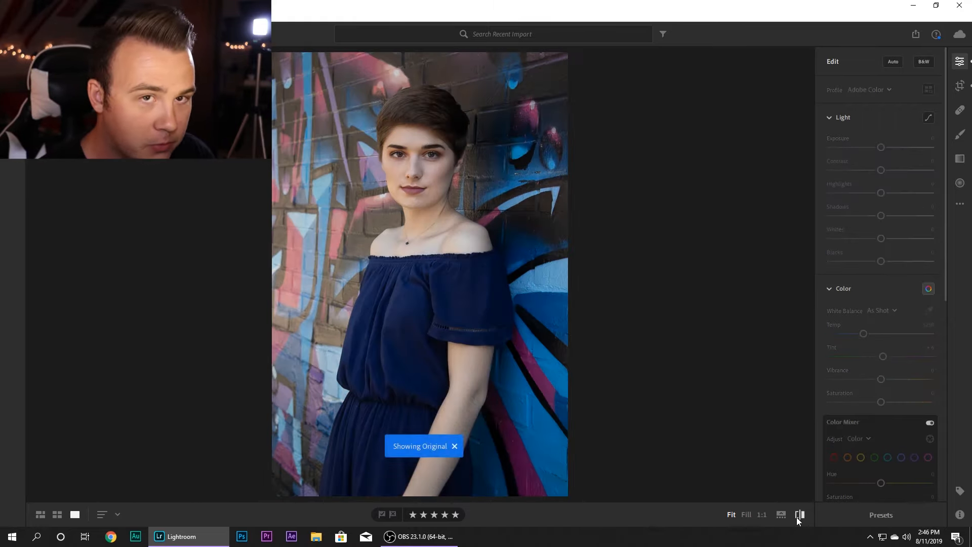
{"action": "left_click", "coordinate": [799, 515]}
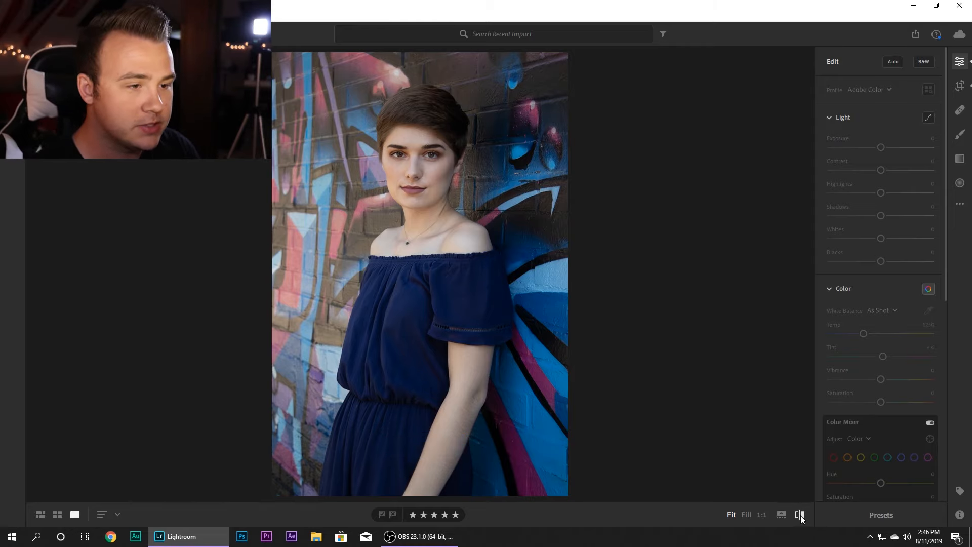
{"action": "left_click", "coordinate": [801, 515]}
{"action": "left_click", "coordinate": [801, 515]}
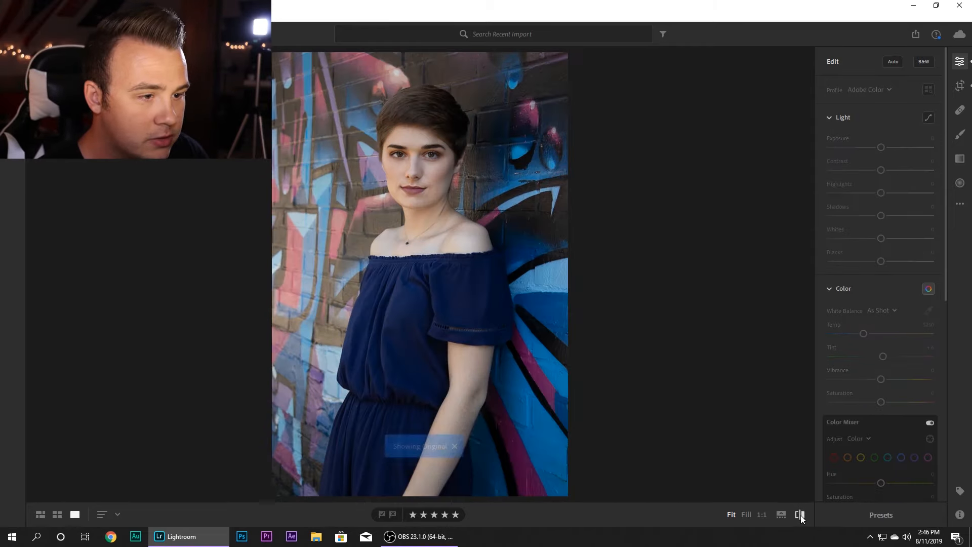
{"action": "left_click", "coordinate": [801, 515]}
{"action": "left_click", "coordinate": [801, 515]}
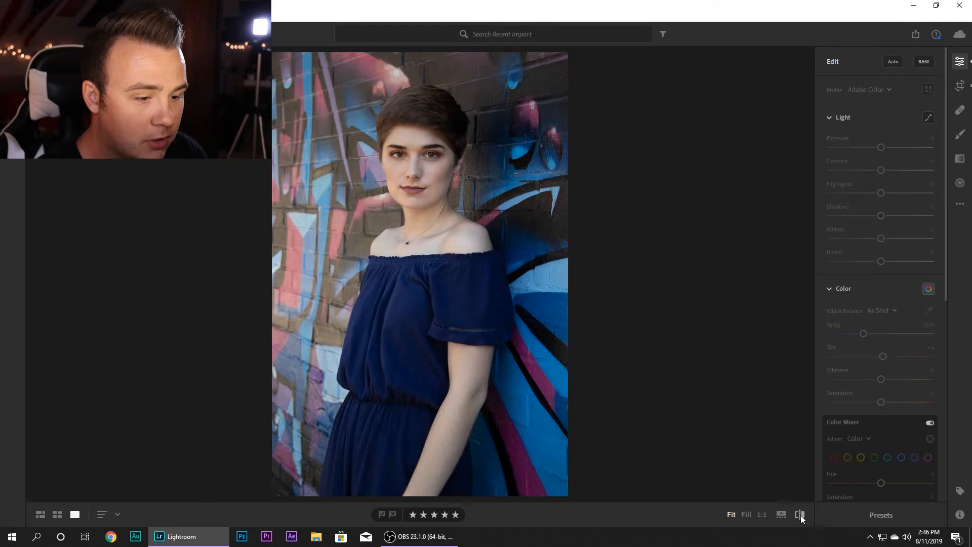
{"action": "left_click", "coordinate": [801, 515]}
{"action": "left_click", "coordinate": [800, 515]}
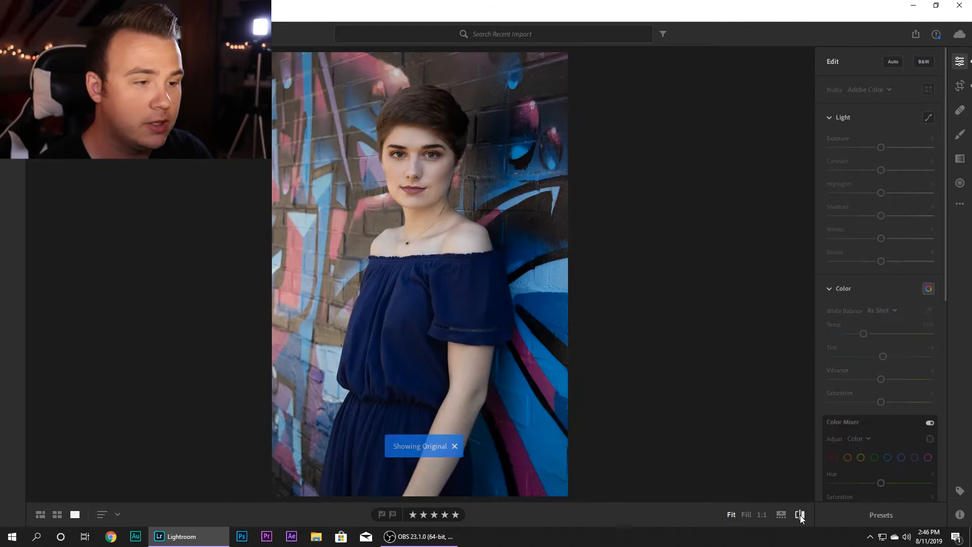
{"action": "left_click", "coordinate": [800, 515]}
{"action": "left_click", "coordinate": [800, 515]}
{"action": "left_click", "coordinate": [800, 514]}
{"action": "left_click", "coordinate": [801, 515]}
{"action": "left_click", "coordinate": [800, 514]}
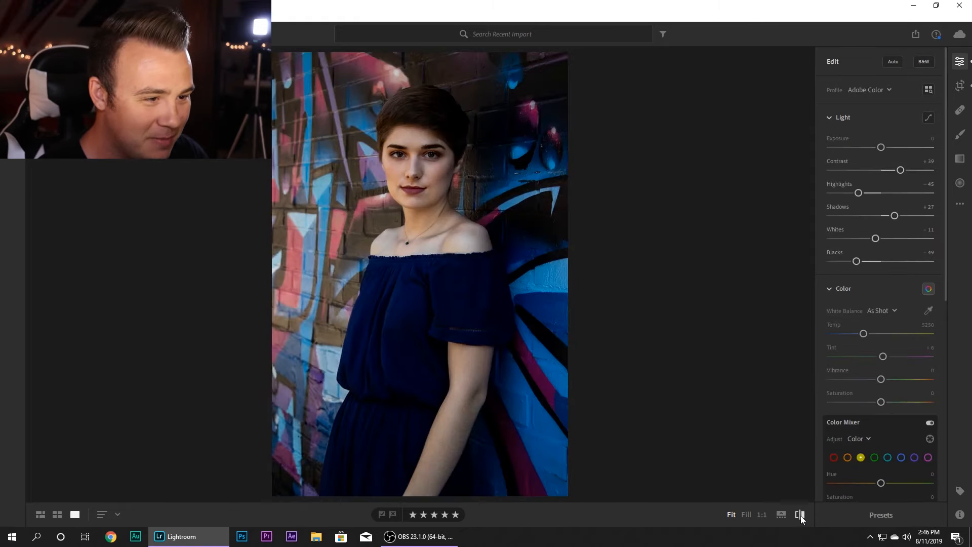
{"action": "left_click", "coordinate": [801, 515]}
{"action": "left_click", "coordinate": [800, 515]}
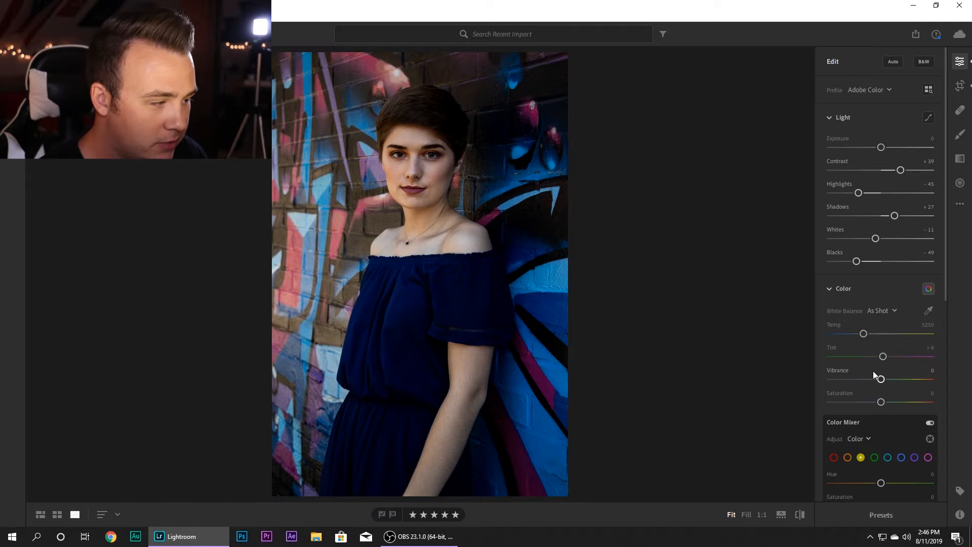
Step: Set the red saturation in the Color Mixer to +37 and leave the red luminance reset to 0
{"action": "scroll", "coordinate": [874, 374], "scroll_direction": "down", "scroll_amount": 3}
{"action": "left_click", "coordinate": [830, 321]}
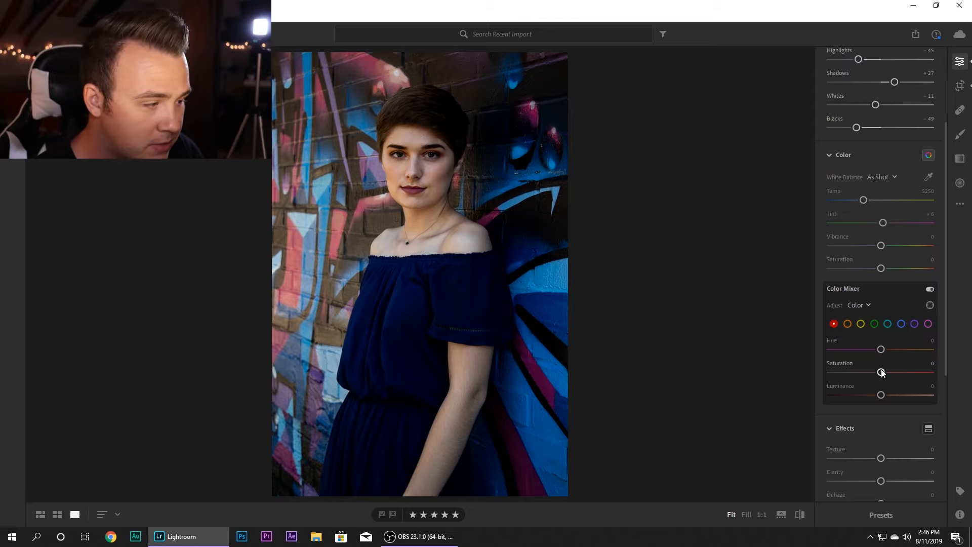
{"action": "left_click_drag", "start_coordinate": [881, 373], "coordinate": [898, 384]}
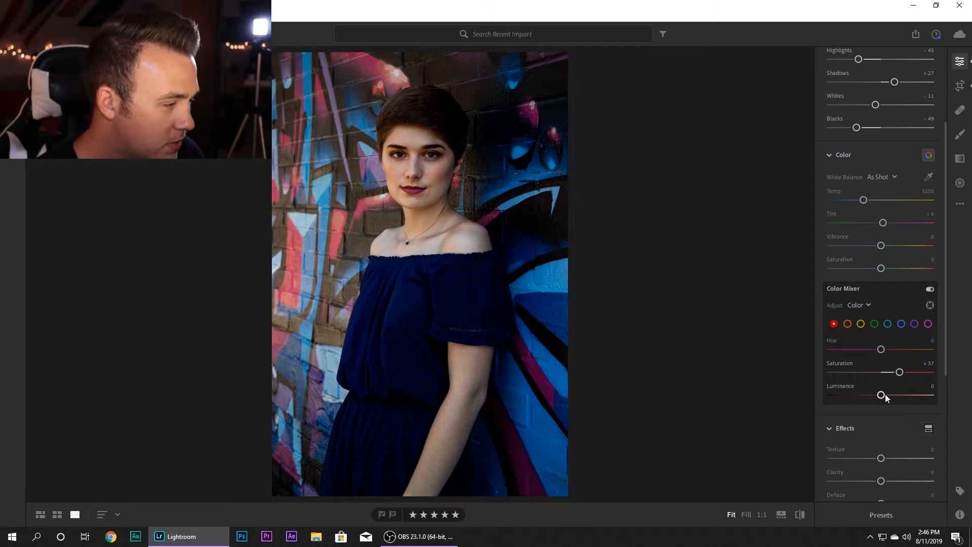
{"action": "mouse_move", "coordinate": [881, 398]}
{"action": "left_mouse_down"}
{"action": "mouse_move", "coordinate": [913, 395]}
{"action": "mouse_move", "coordinate": [831, 395]}
{"action": "mouse_move", "coordinate": [904, 397]}
{"action": "mouse_move", "coordinate": [880, 395]}
{"action": "left_mouse_up"}
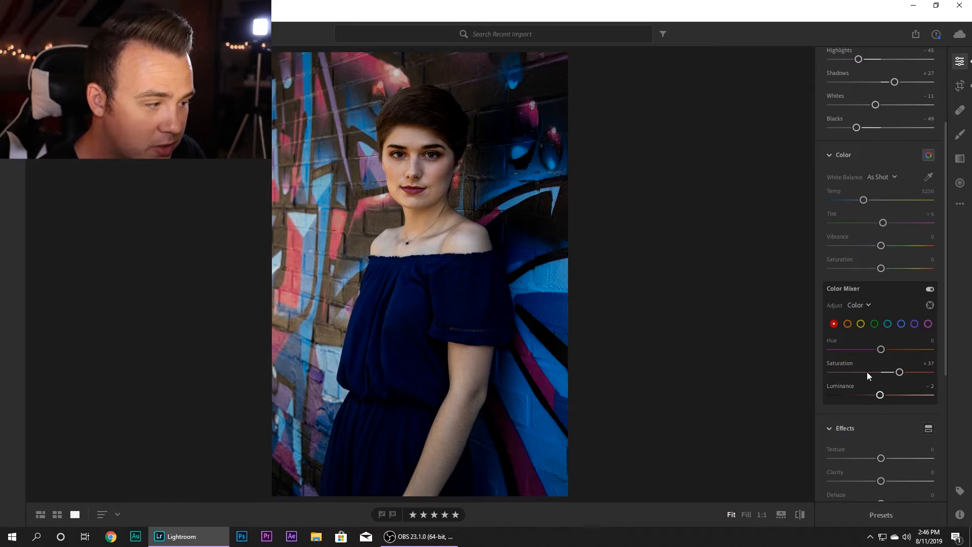
{"action": "double_click", "coordinate": [838, 387]}
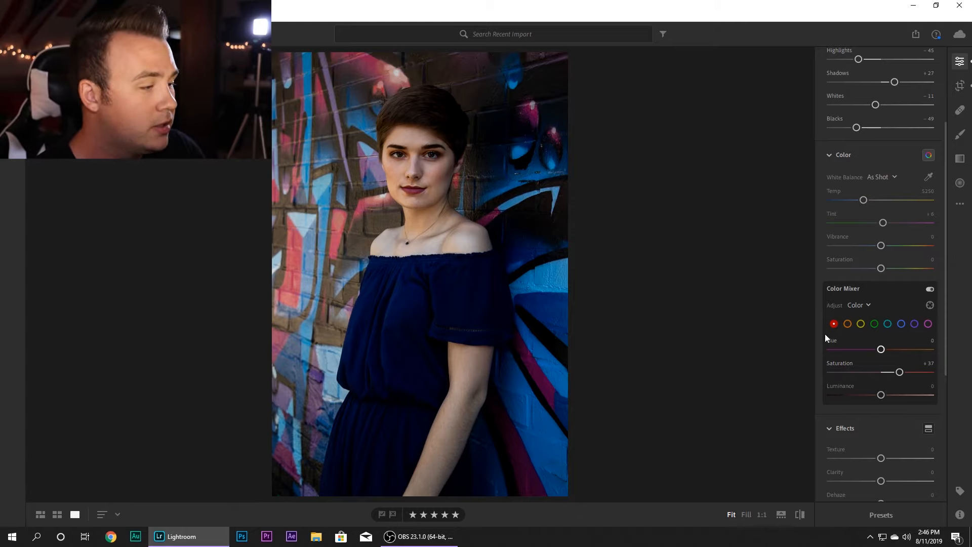
Step: Set the orange range in the Color Mixer to saturation +29 and luminance +13
{"action": "left_click", "coordinate": [848, 323]}
{"action": "mouse_move", "coordinate": [884, 374]}
{"action": "left_mouse_down"}
{"action": "mouse_move", "coordinate": [905, 373]}
{"action": "mouse_move", "coordinate": [891, 379]}
{"action": "left_mouse_up"}
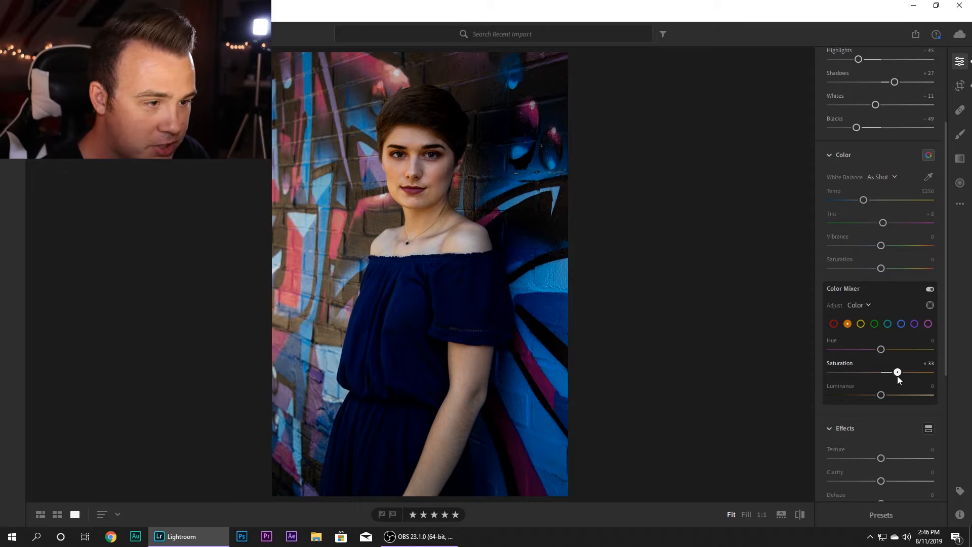
{"action": "left_click_drag", "start_coordinate": [899, 377], "coordinate": [894, 400]}
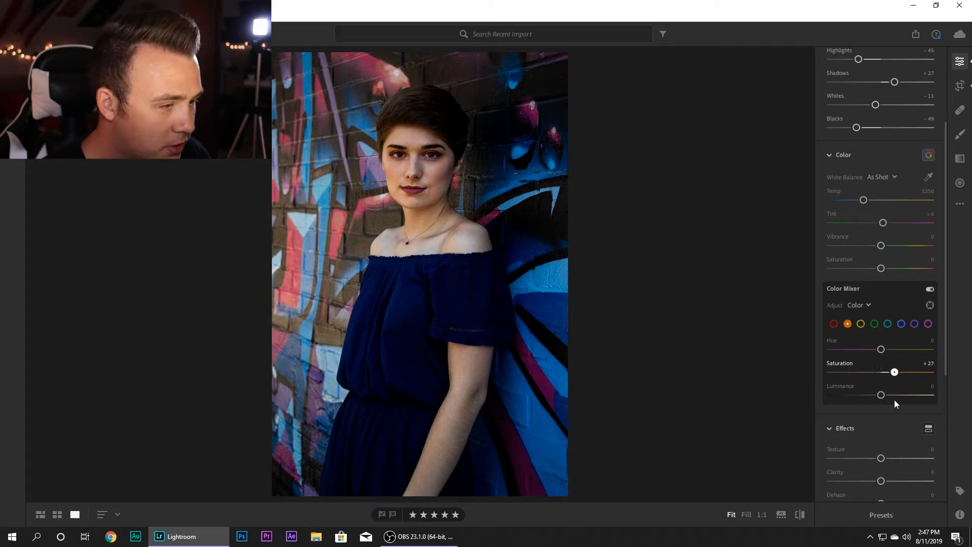
{"action": "mouse_move", "coordinate": [881, 395]}
{"action": "left_mouse_down"}
{"action": "mouse_move", "coordinate": [891, 400]}
{"action": "mouse_move", "coordinate": [868, 398]}
{"action": "mouse_move", "coordinate": [894, 400]}
{"action": "left_mouse_up"}
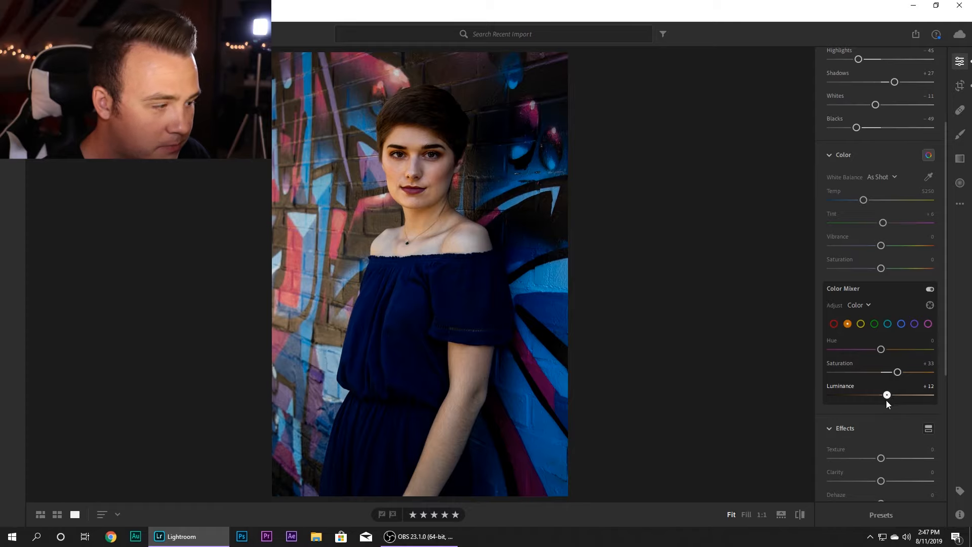
{"action": "left_click_drag", "start_coordinate": [897, 372], "coordinate": [895, 372]}
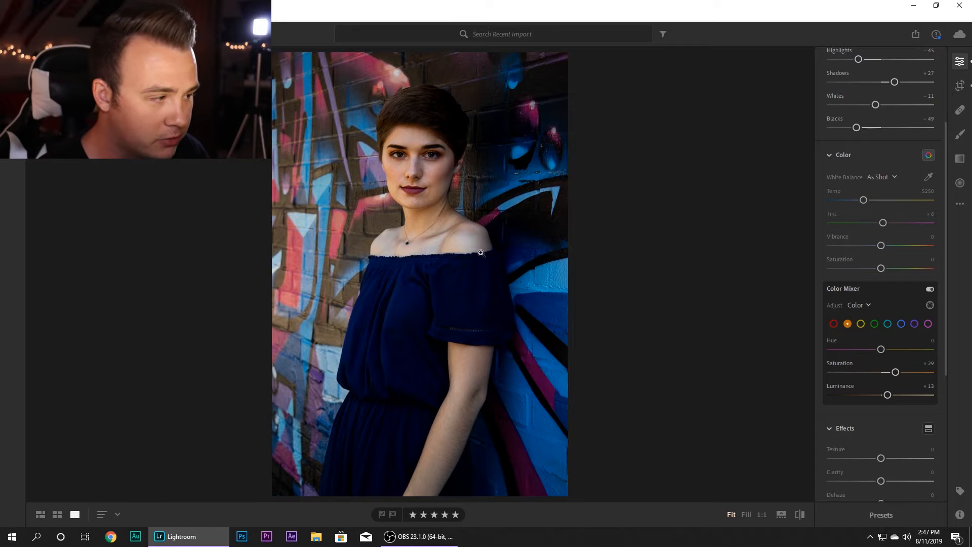
Step: Try a higher yellow saturation in the Color Mixer and reset it to 0
{"action": "left_click", "coordinate": [860, 323]}
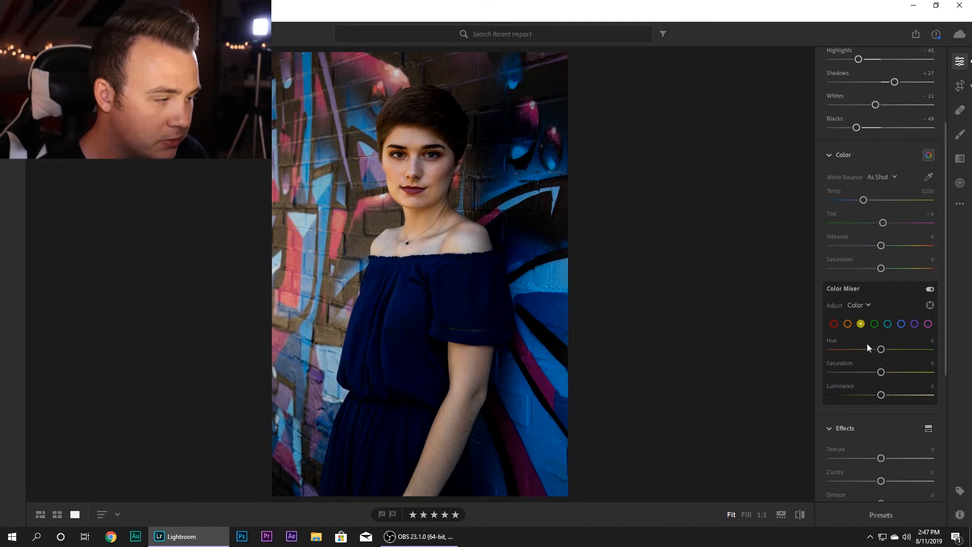
{"action": "left_click_drag", "start_coordinate": [891, 373], "coordinate": [911, 375]}
{"action": "double_click", "coordinate": [835, 363]}
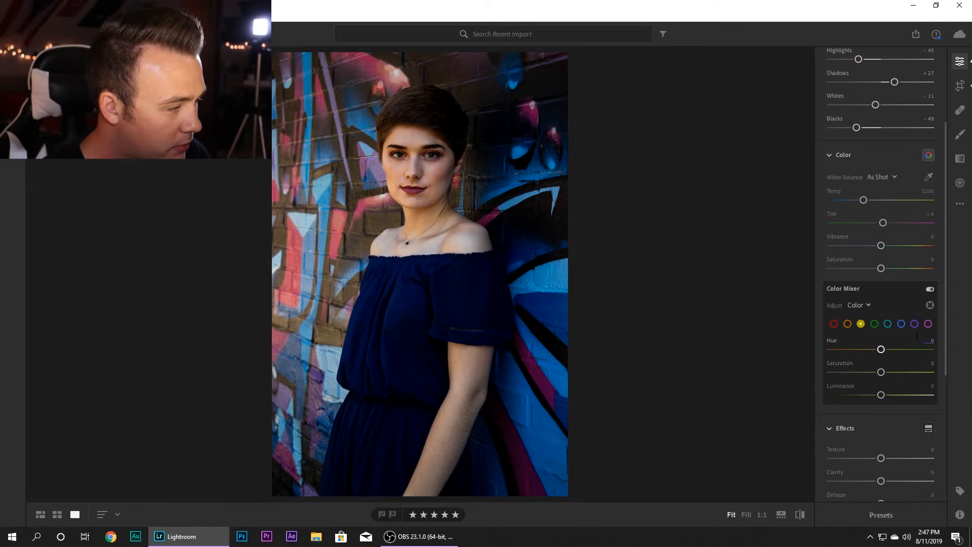
Step: Set the aqua saturation in the Color Mixer to +53 and raise the saturation and luminance of the blues
{"action": "left_click", "coordinate": [887, 323]}
{"action": "left_click_drag", "start_coordinate": [881, 372], "coordinate": [907, 370]}
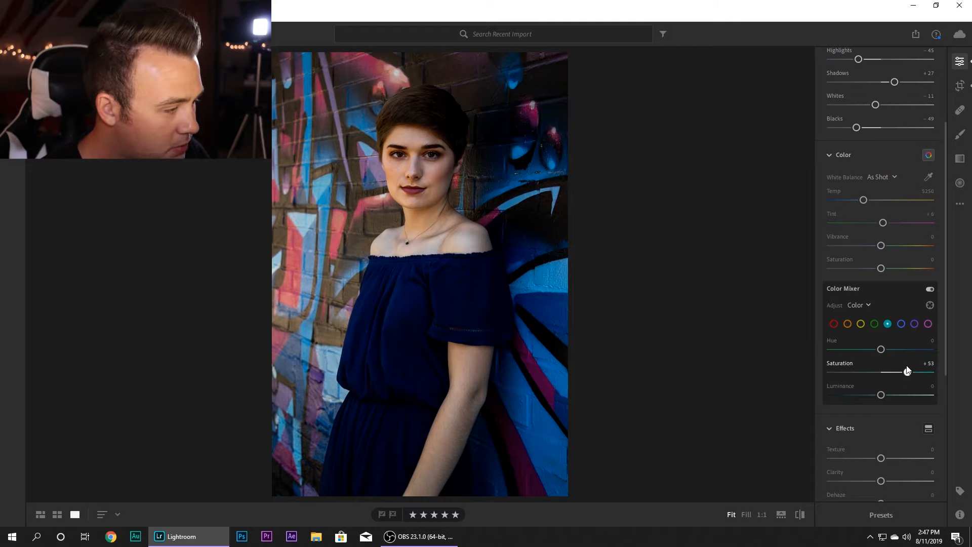
{"action": "left_click", "coordinate": [902, 323]}
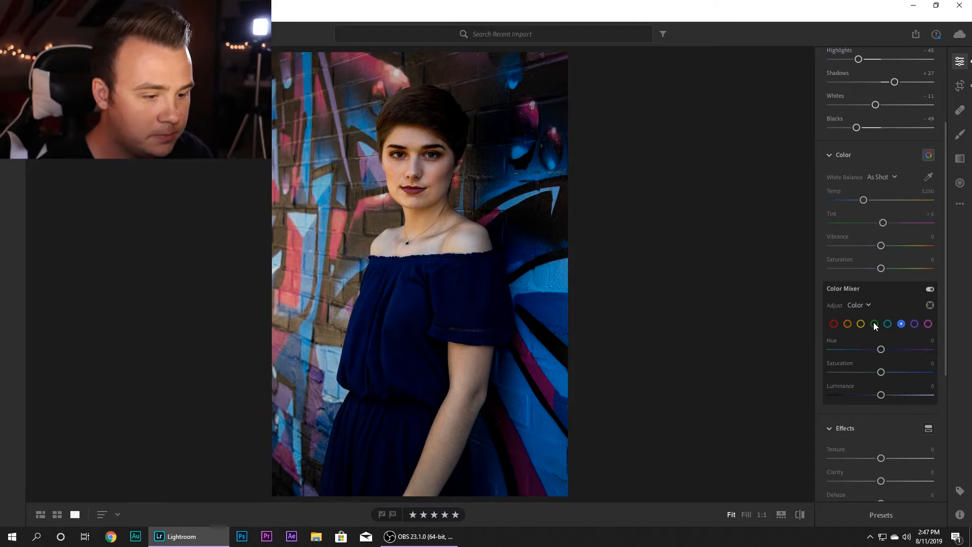
{"action": "left_click_drag", "start_coordinate": [881, 372], "coordinate": [912, 395]}
Step: Compare the color-adjusted portrait with the original, ending on the edited version
{"action": "left_click", "coordinate": [797, 514]}
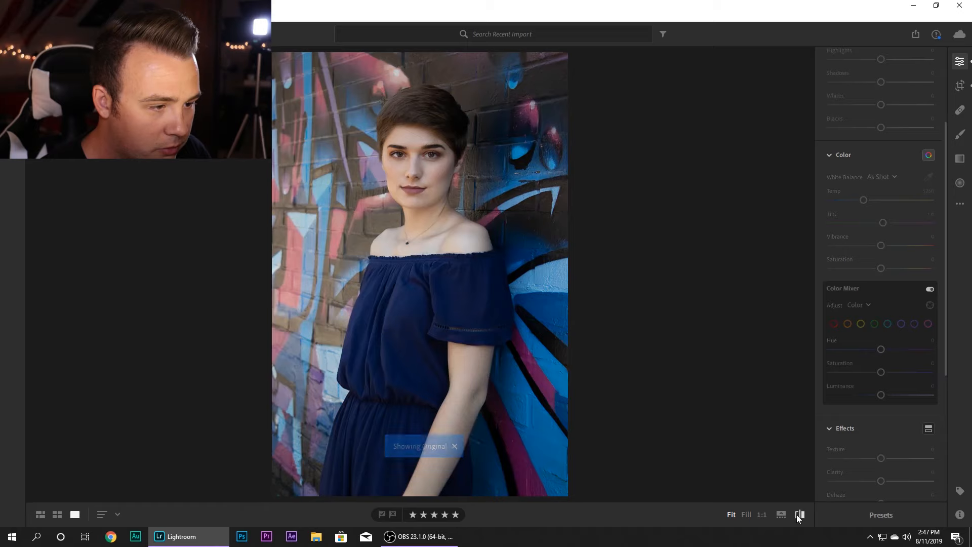
{"action": "left_click", "coordinate": [797, 515]}
{"action": "left_click", "coordinate": [797, 514]}
{"action": "left_click", "coordinate": [796, 515]}
{"action": "left_click", "coordinate": [797, 515]}
Step: Set the Color Mixer's purple saturation to +52 and luminance to +37, and its magenta saturation to +39
{"action": "left_click", "coordinate": [914, 324]}
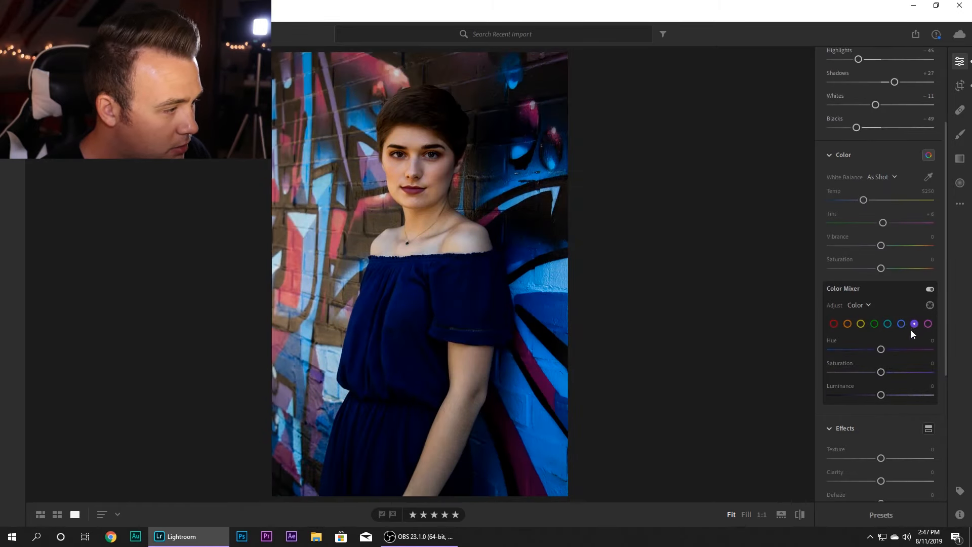
{"action": "left_click_drag", "start_coordinate": [882, 374], "coordinate": [903, 398]}
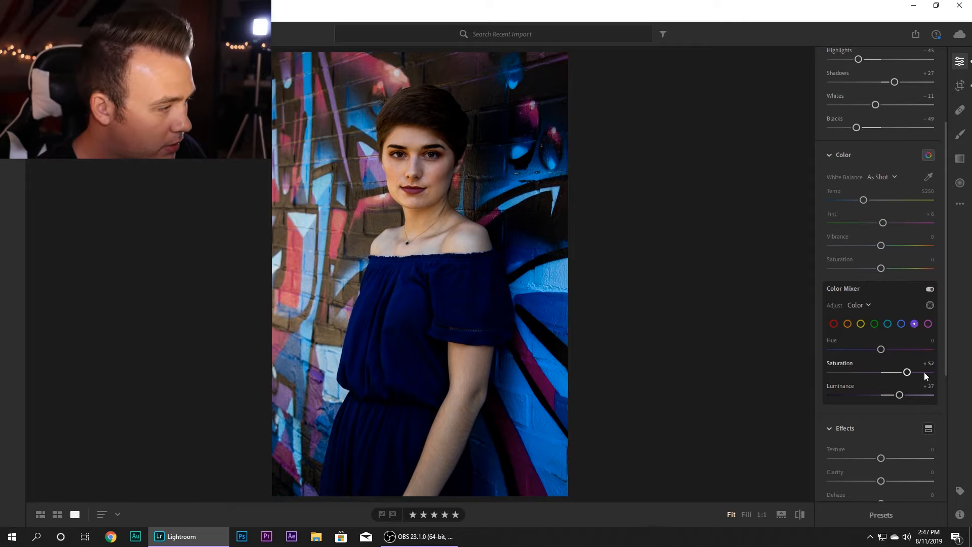
{"action": "left_click", "coordinate": [928, 323]}
{"action": "left_click_drag", "start_coordinate": [881, 372], "coordinate": [900, 375]}
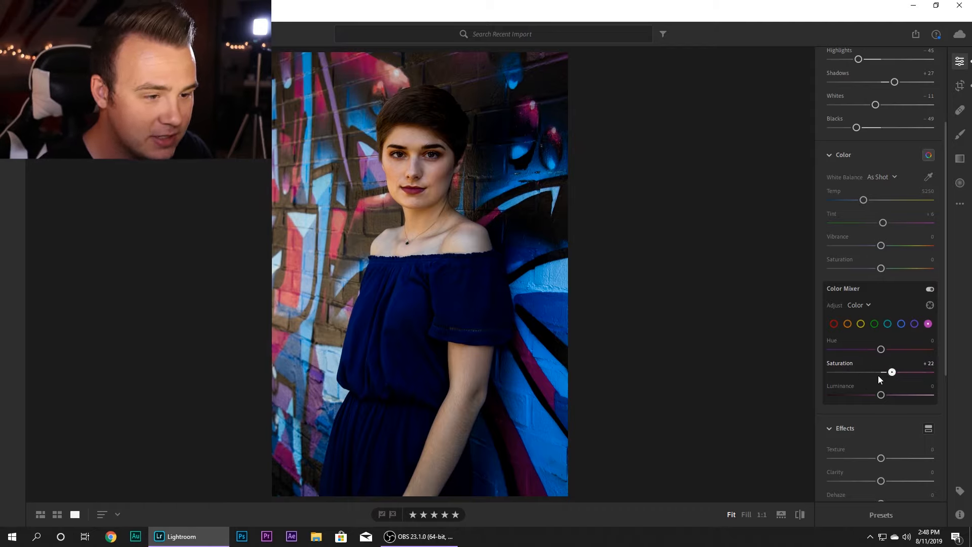
Step: Set the portrait's Clarity effect to +28
{"action": "scroll", "coordinate": [886, 304], "scroll_direction": "down", "scroll_amount": 4}
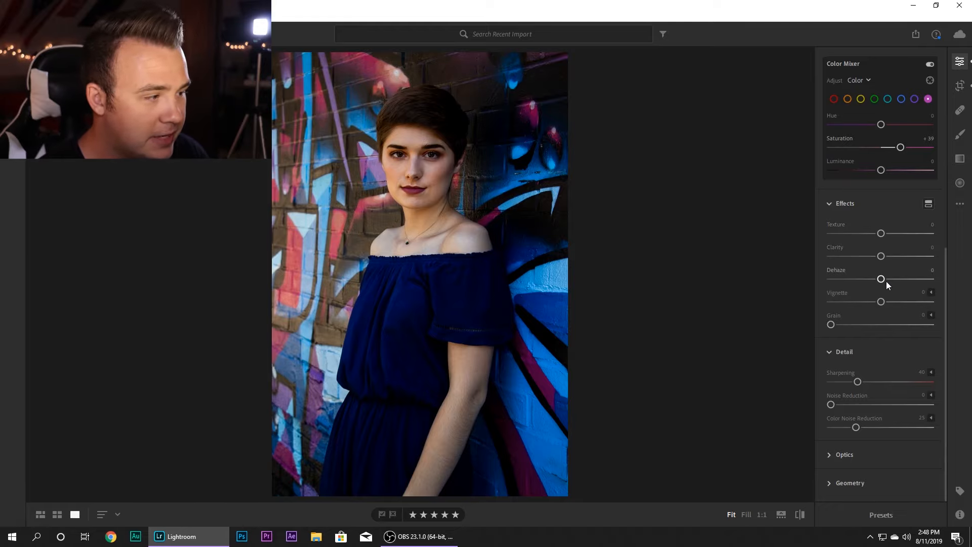
{"action": "mouse_move", "coordinate": [881, 256]}
{"action": "left_mouse_down"}
{"action": "mouse_move", "coordinate": [931, 256]}
{"action": "mouse_move", "coordinate": [884, 260]}
{"action": "left_mouse_up"}
{"action": "mouse_move", "coordinate": [919, 256]}
{"action": "left_mouse_down"}
{"action": "mouse_move", "coordinate": [953, 252]}
{"action": "mouse_move", "coordinate": [878, 266]}
{"action": "mouse_move", "coordinate": [903, 264]}
{"action": "left_mouse_up"}
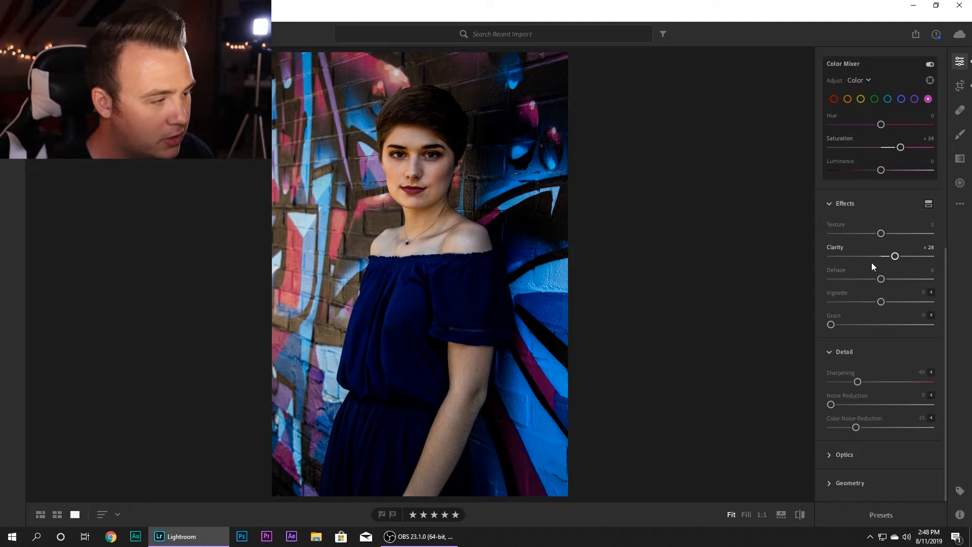
Step: Try the Dehaze effect on the graffiti portrait, reset it, and set the Vignette to -5
{"action": "mouse_move", "coordinate": [882, 279]}
{"action": "left_mouse_down"}
{"action": "mouse_move", "coordinate": [914, 275]}
{"action": "mouse_move", "coordinate": [889, 287]}
{"action": "left_mouse_up"}
{"action": "double_click", "coordinate": [830, 270]}
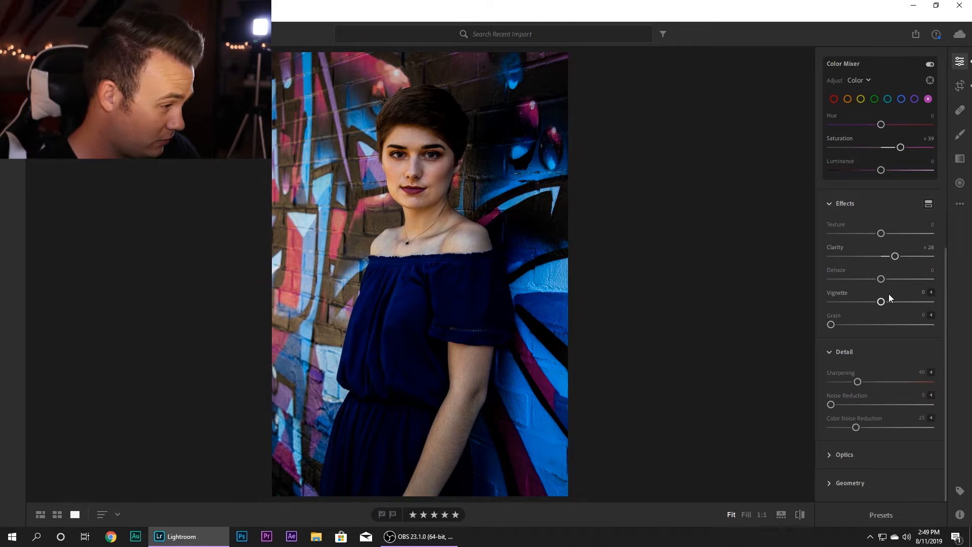
{"action": "mouse_move", "coordinate": [877, 307]}
{"action": "left_mouse_down"}
{"action": "mouse_move", "coordinate": [874, 320]}
{"action": "mouse_move", "coordinate": [892, 316]}
{"action": "mouse_move", "coordinate": [878, 321]}
{"action": "left_mouse_up"}
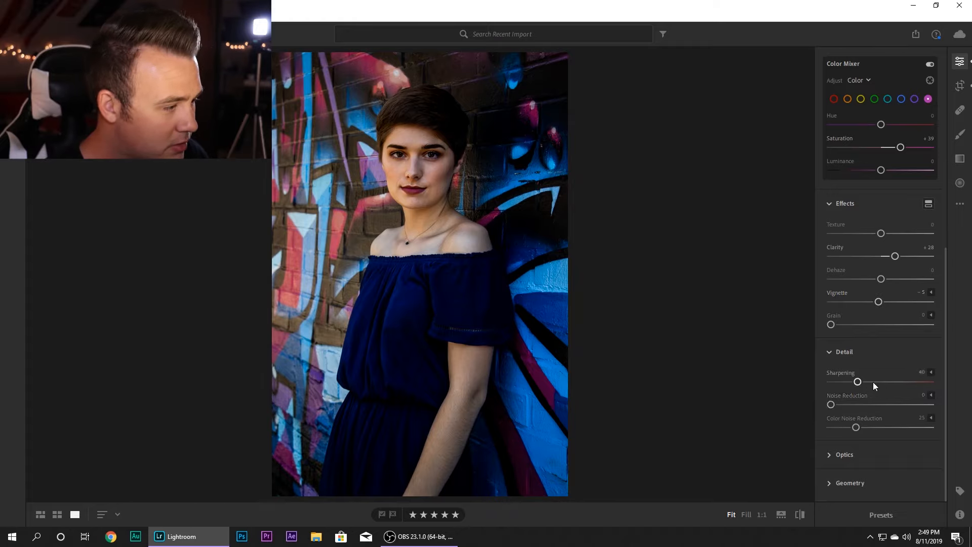
Step: Review the crop and straightening of the graffiti portrait and return to the editing controls
{"action": "left_click", "coordinate": [879, 462]}
{"action": "left_click", "coordinate": [960, 85]}
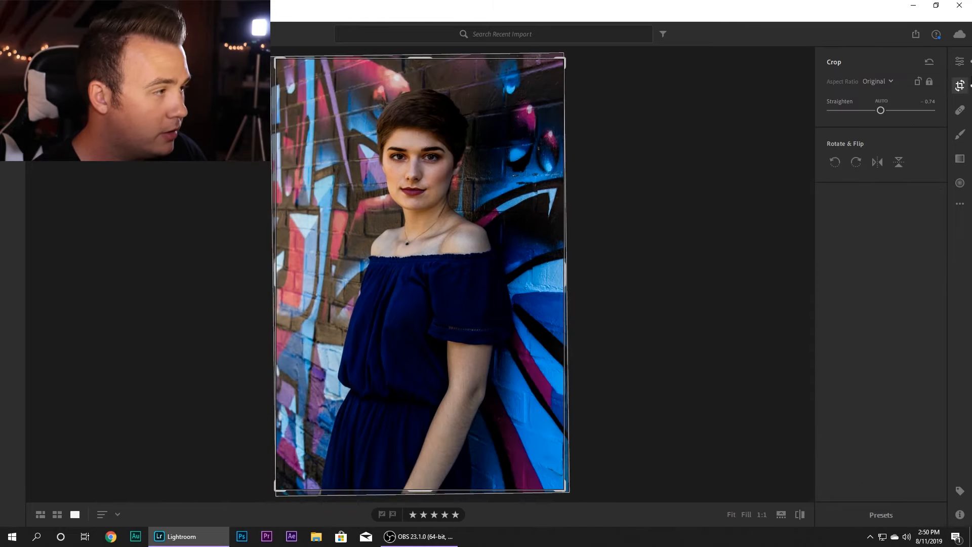
{"action": "left_click", "coordinate": [960, 61]}
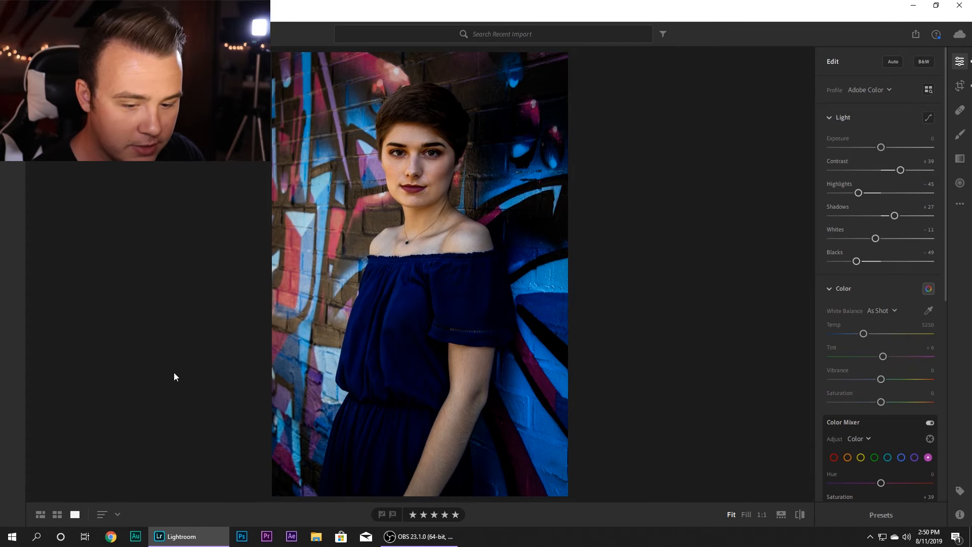
Step: Open the five-star portrait of the woman leaning against the wooden fence from the photo grid for editing
{"action": "left_click", "coordinate": [57, 514]}
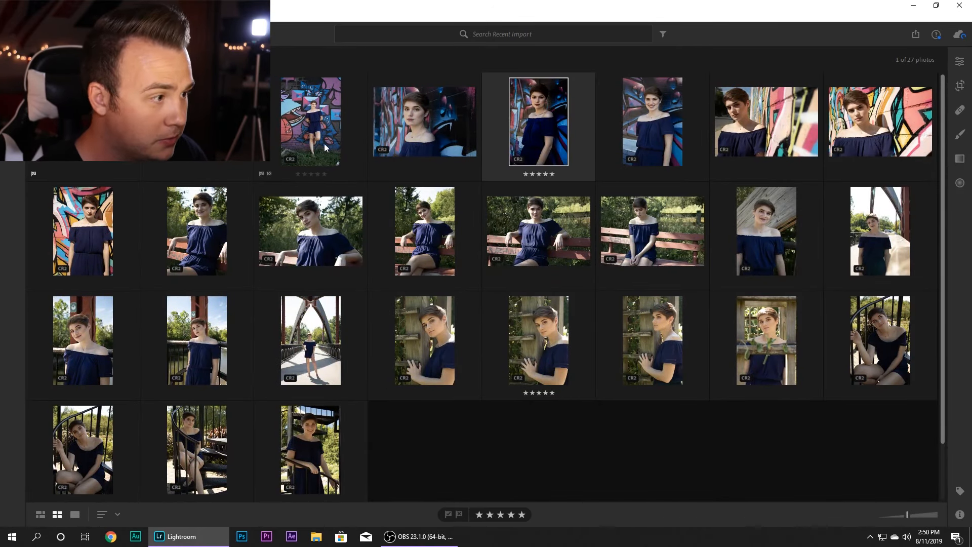
{"action": "left_click", "coordinate": [526, 311]}
{"action": "double_click", "coordinate": [559, 357]}
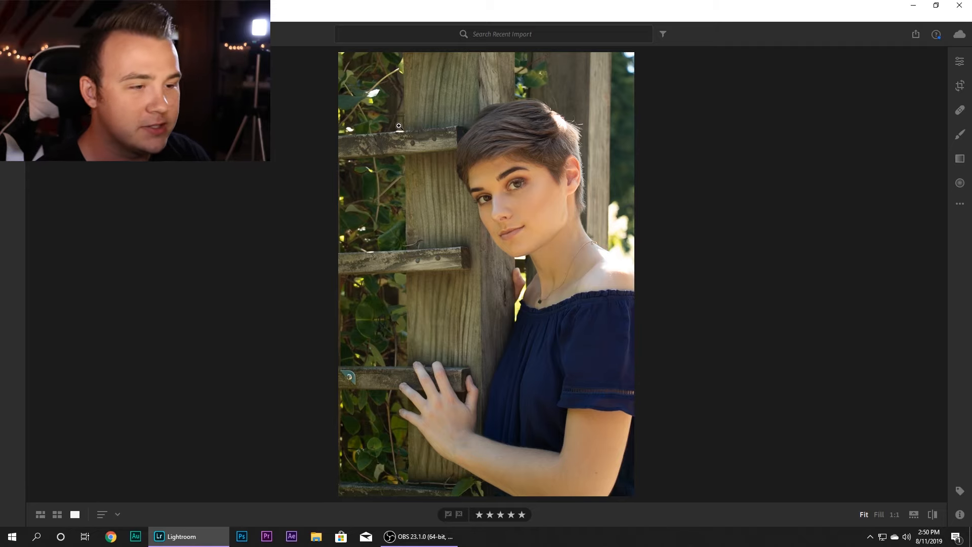
{"action": "left_click", "coordinate": [958, 62]}
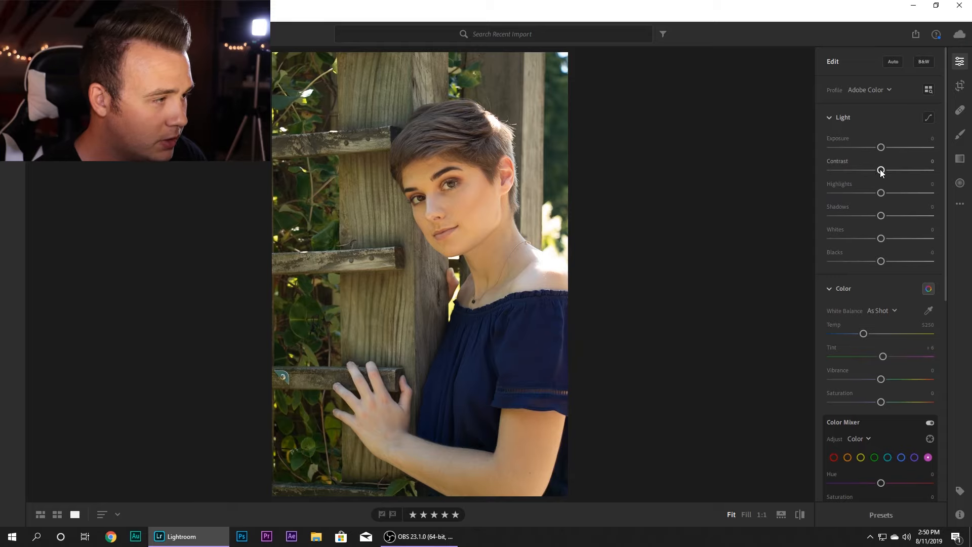
Step: Straighten the fence portrait by +0.13 and return to the editing controls
{"action": "key", "text": "c"}
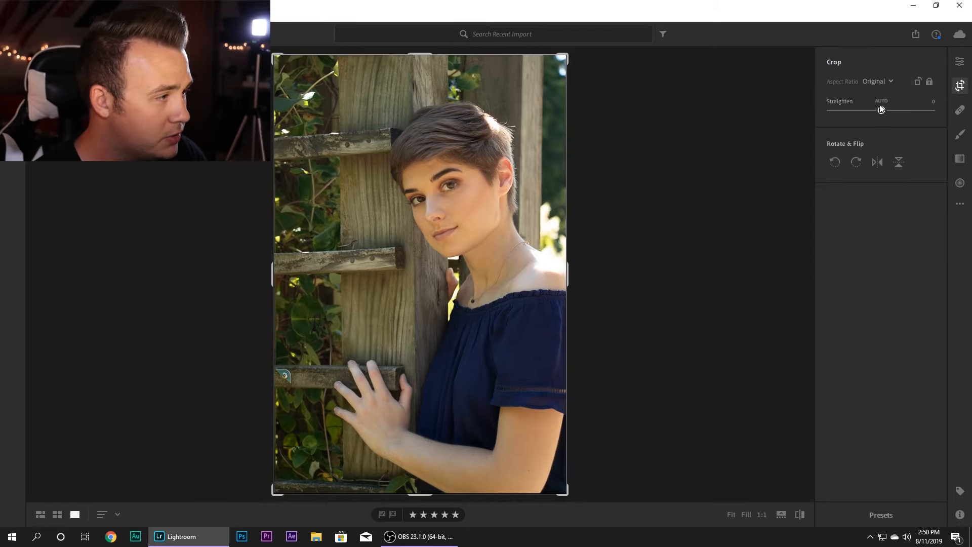
{"action": "left_click", "coordinate": [883, 102]}
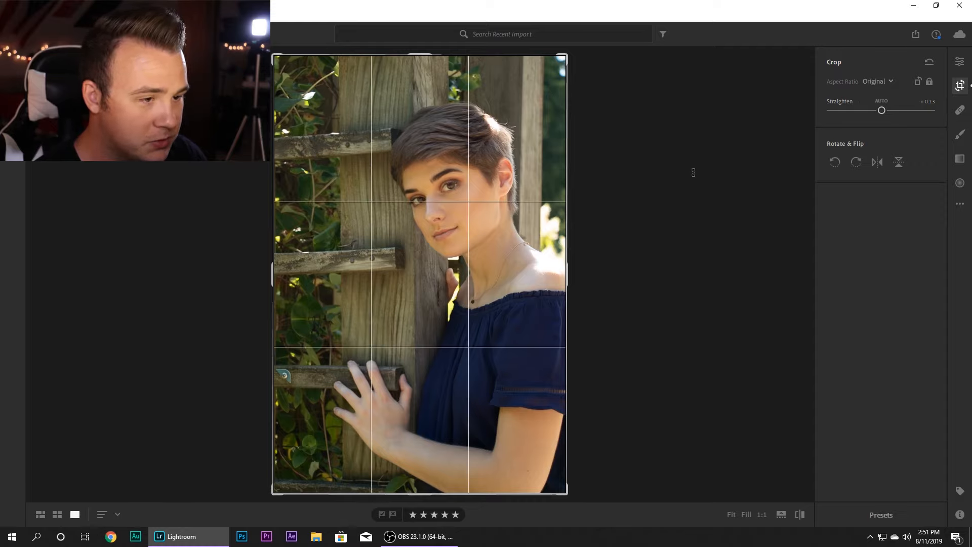
{"action": "left_click", "coordinate": [959, 62]}
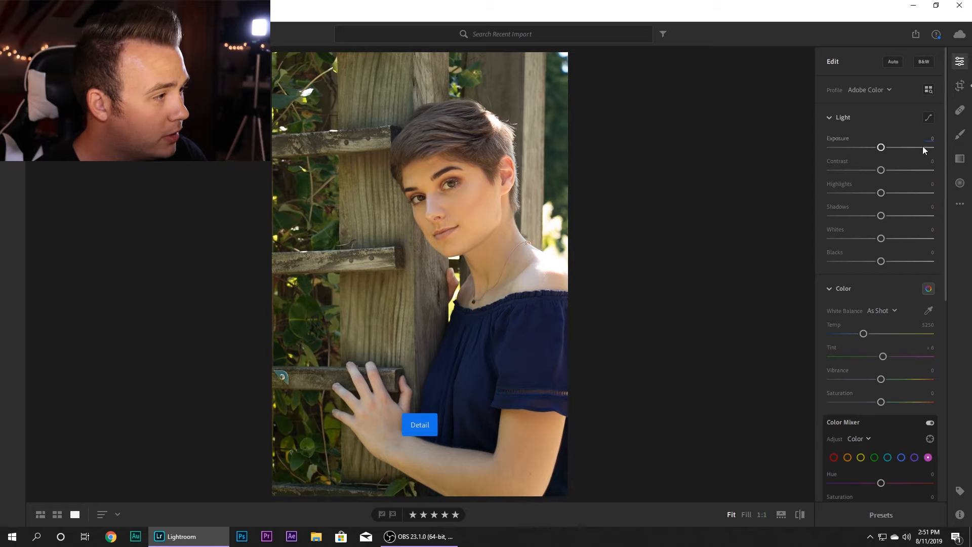
Step: Set the fence portrait's Contrast to +70, Highlights to -56, Shadows to -40 and Whites to -62, checking the bright shoulder up close
{"action": "left_click_drag", "start_coordinate": [881, 169], "coordinate": [911, 175]}
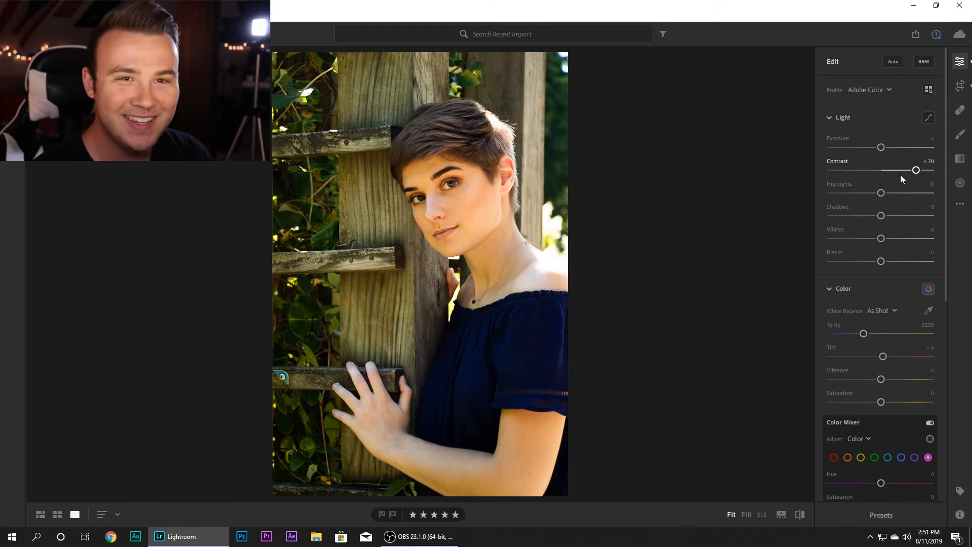
{"action": "left_click_drag", "start_coordinate": [881, 193], "coordinate": [849, 207]}
{"action": "left_click", "coordinate": [565, 261]}
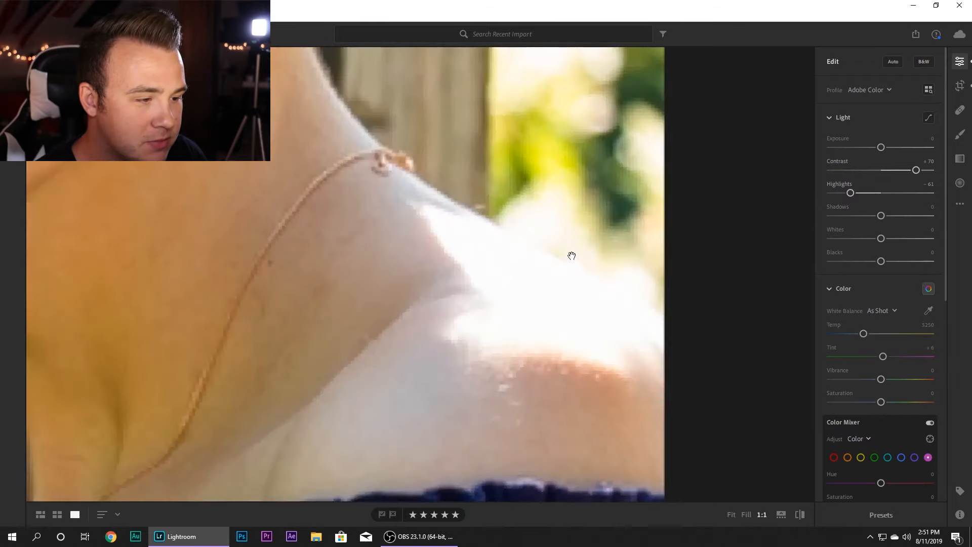
{"action": "left_click", "coordinate": [552, 284]}
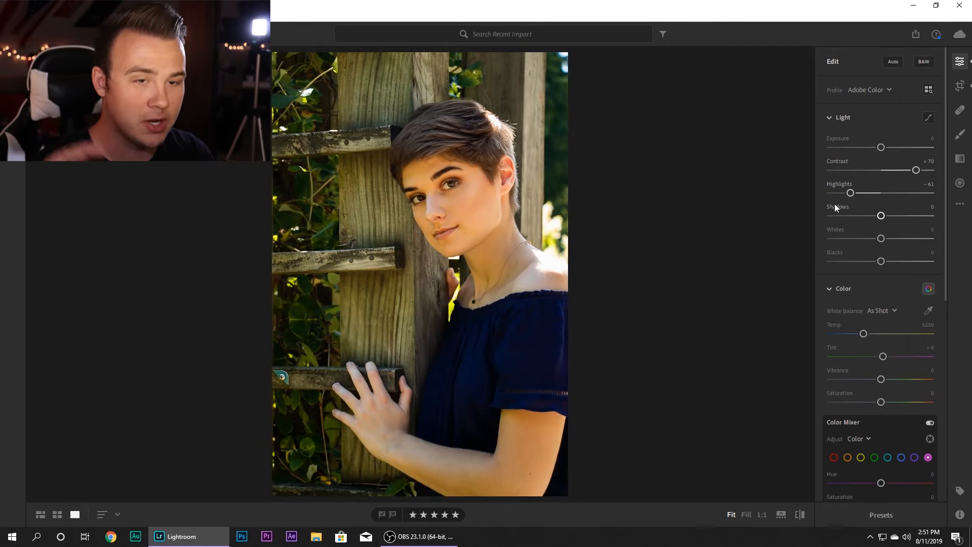
{"action": "mouse_move", "coordinate": [849, 193]}
{"action": "left_mouse_down"}
{"action": "mouse_move", "coordinate": [859, 192]}
{"action": "mouse_move", "coordinate": [797, 207]}
{"action": "mouse_move", "coordinate": [863, 196]}
{"action": "mouse_move", "coordinate": [850, 201]}
{"action": "left_mouse_up"}
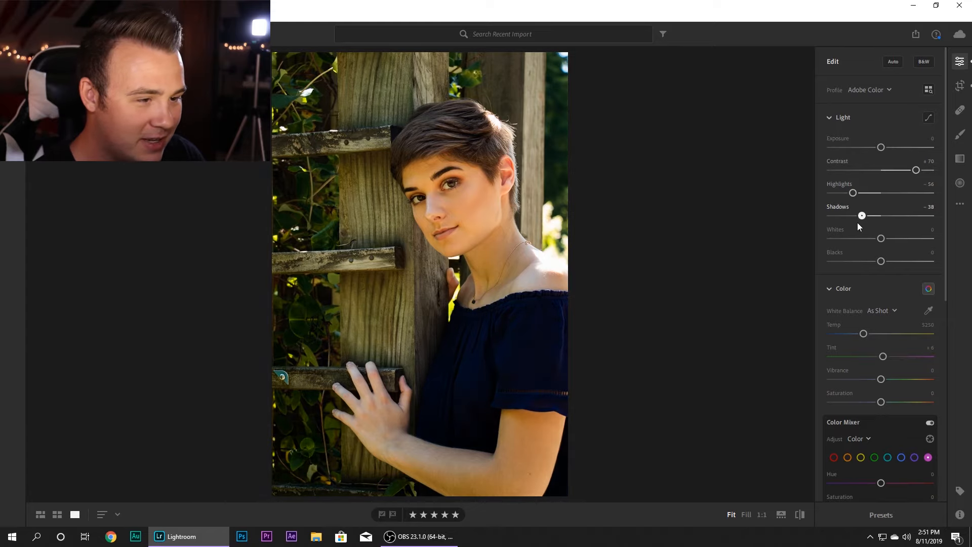
{"action": "mouse_move", "coordinate": [847, 225]}
{"action": "left_mouse_down"}
{"action": "mouse_move", "coordinate": [831, 233]}
{"action": "mouse_move", "coordinate": [864, 218]}
{"action": "left_mouse_up"}
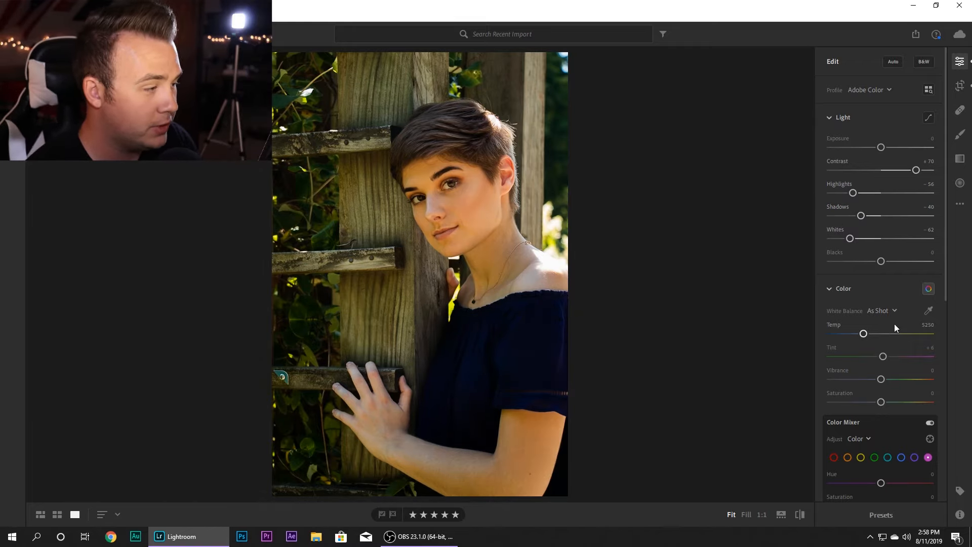
Step: Set the white balance temperature to 4896 and try a greener tint before resetting it
{"action": "scroll", "coordinate": [885, 339], "scroll_direction": "down", "scroll_amount": 2}
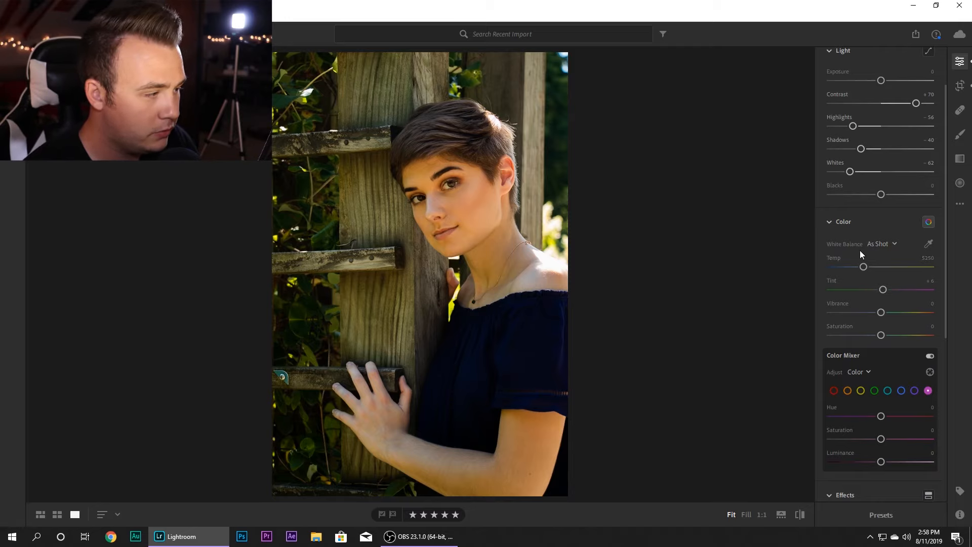
{"action": "left_click", "coordinate": [864, 270]}
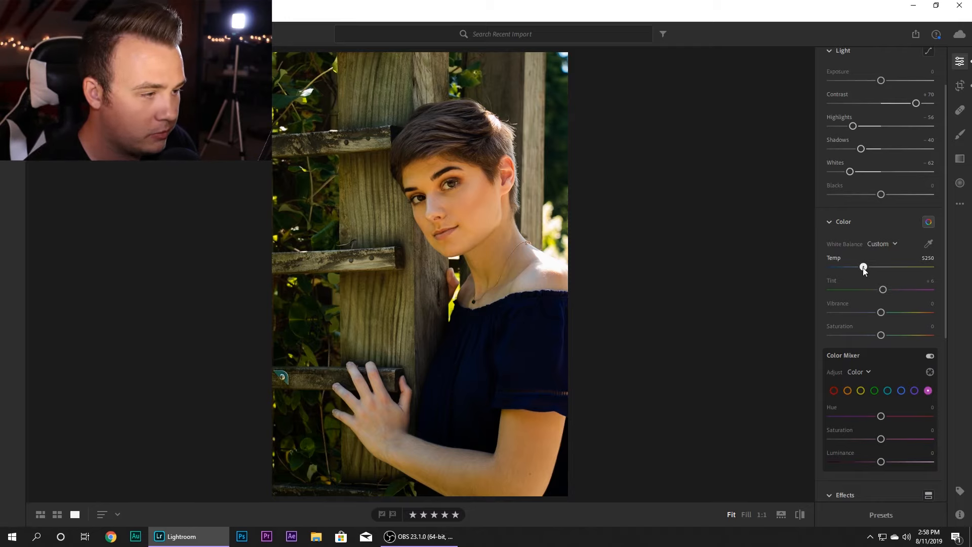
{"action": "left_click_drag", "start_coordinate": [862, 268], "coordinate": [860, 272]}
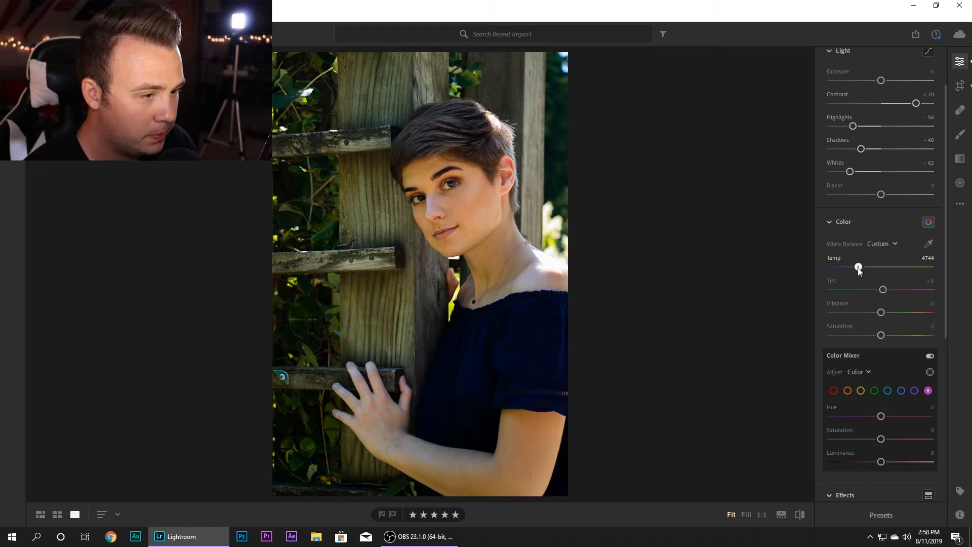
{"action": "left_click_drag", "start_coordinate": [859, 270], "coordinate": [861, 271]}
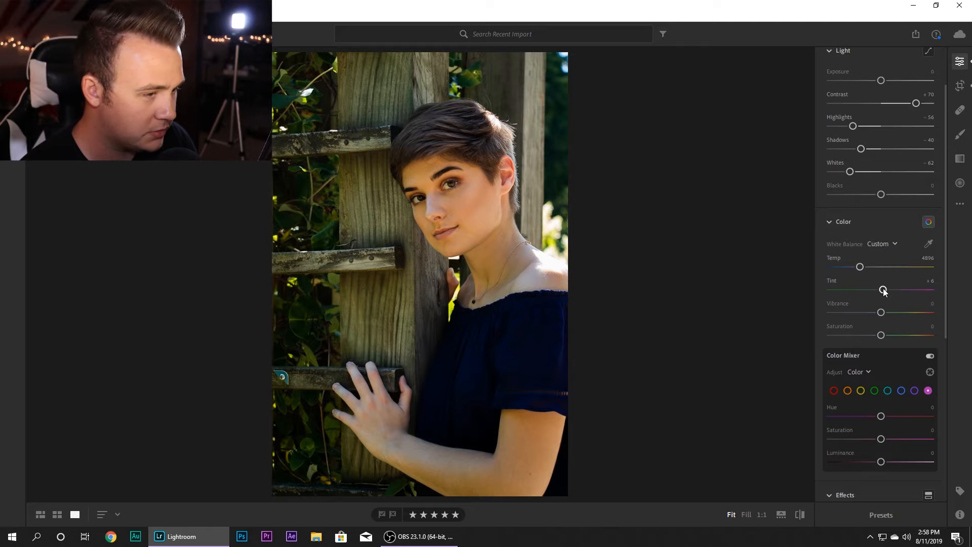
{"action": "mouse_move", "coordinate": [884, 290]}
{"action": "left_mouse_down"}
{"action": "mouse_move", "coordinate": [875, 291]}
{"action": "mouse_move", "coordinate": [901, 291]}
{"action": "mouse_move", "coordinate": [831, 291]}
{"action": "mouse_move", "coordinate": [897, 286]}
{"action": "mouse_move", "coordinate": [870, 291]}
{"action": "left_mouse_up"}
{"action": "double_click", "coordinate": [831, 280]}
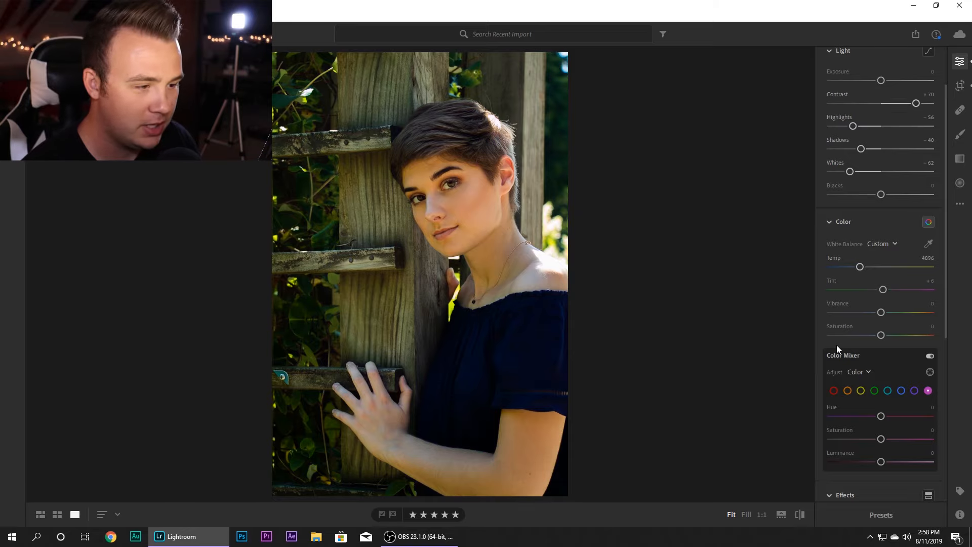
Step: Set the red saturation in the Color Mixer to +32
{"action": "scroll", "coordinate": [836, 345], "scroll_direction": "down", "scroll_amount": 2}
{"action": "scroll", "coordinate": [837, 344], "scroll_direction": "up", "scroll_amount": 4}
{"action": "scroll", "coordinate": [830, 344], "scroll_direction": "down", "scroll_amount": 2}
{"action": "left_click", "coordinate": [833, 324]}
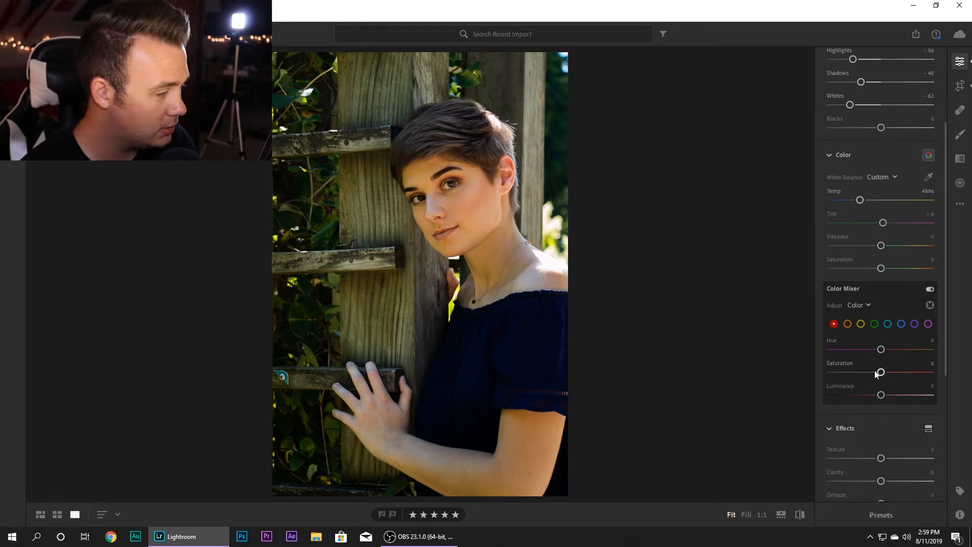
{"action": "mouse_move", "coordinate": [881, 373]}
{"action": "left_mouse_down"}
{"action": "mouse_move", "coordinate": [928, 373]}
{"action": "mouse_move", "coordinate": [898, 379]}
{"action": "left_mouse_up"}
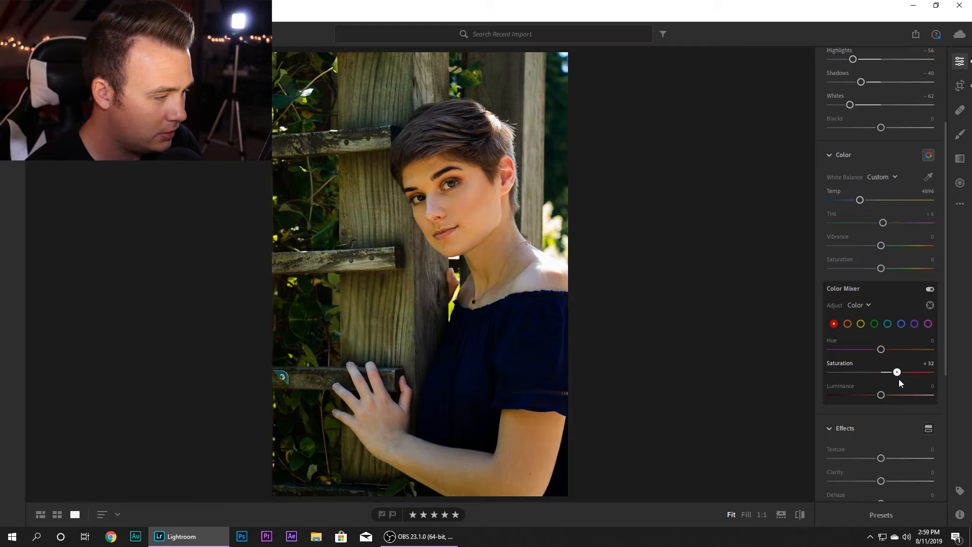
Step: Set the Color Mixer's orange saturation to +12 and luminance to +16, and its yellow saturation to +26 and luminance to +25
{"action": "left_click", "coordinate": [848, 323]}
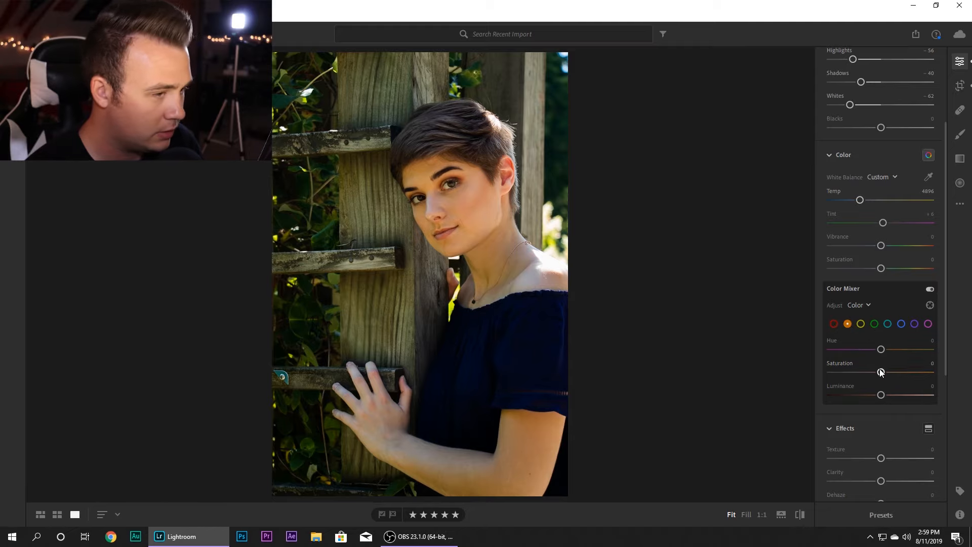
{"action": "left_click_drag", "start_coordinate": [897, 372], "coordinate": [887, 396]}
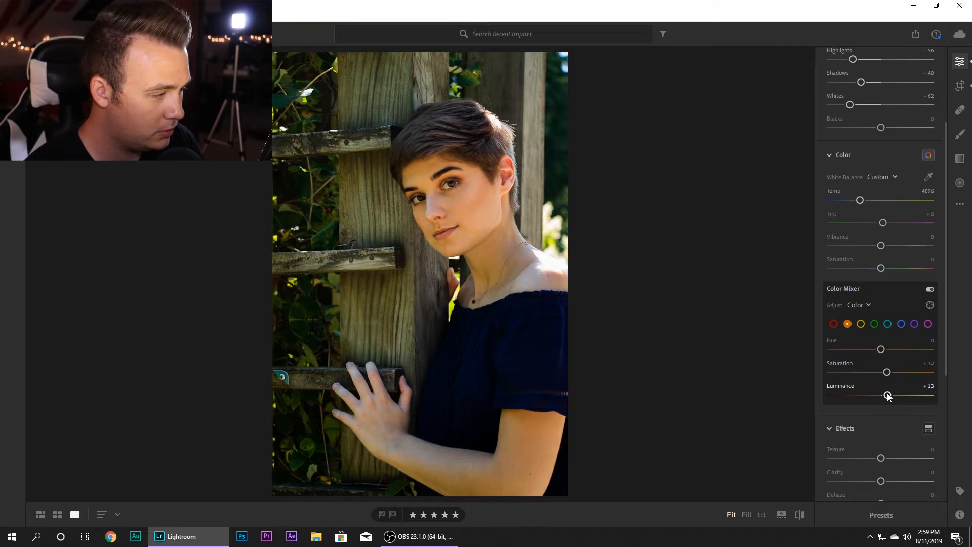
{"action": "left_click_drag", "start_coordinate": [888, 396], "coordinate": [890, 398]}
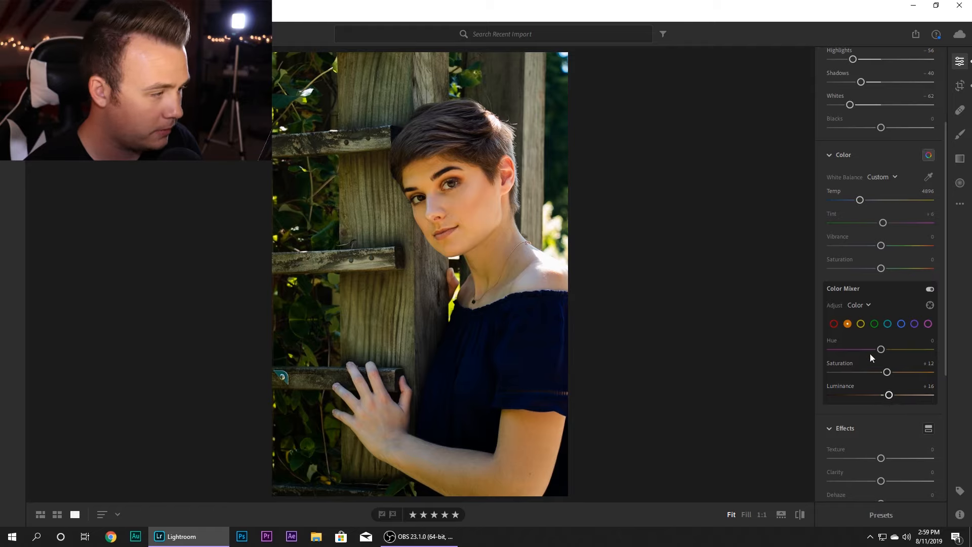
{"action": "left_click", "coordinate": [860, 323]}
{"action": "left_click_drag", "start_coordinate": [882, 378], "coordinate": [893, 401]}
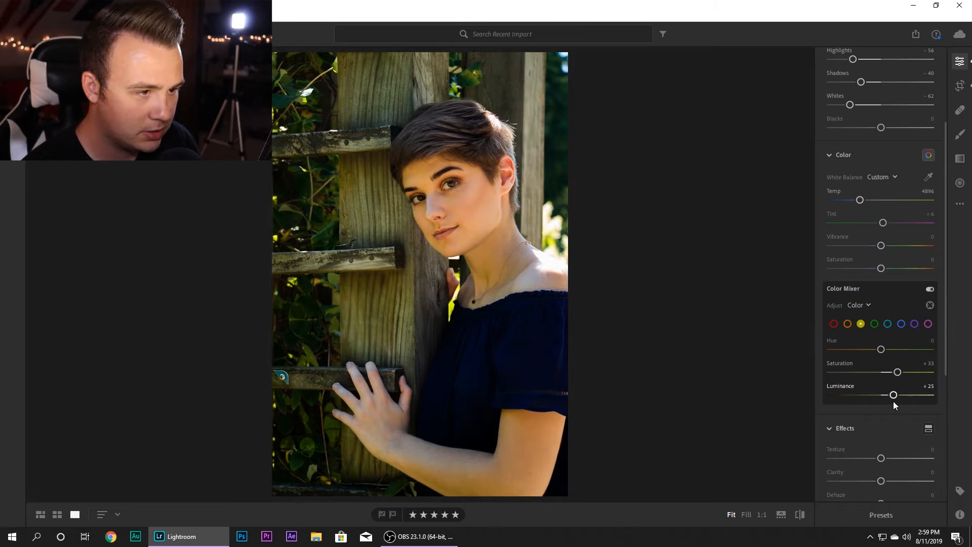
{"action": "mouse_move", "coordinate": [891, 378]}
{"action": "left_mouse_down"}
{"action": "mouse_move", "coordinate": [904, 383]}
{"action": "mouse_move", "coordinate": [894, 388]}
{"action": "left_mouse_up"}
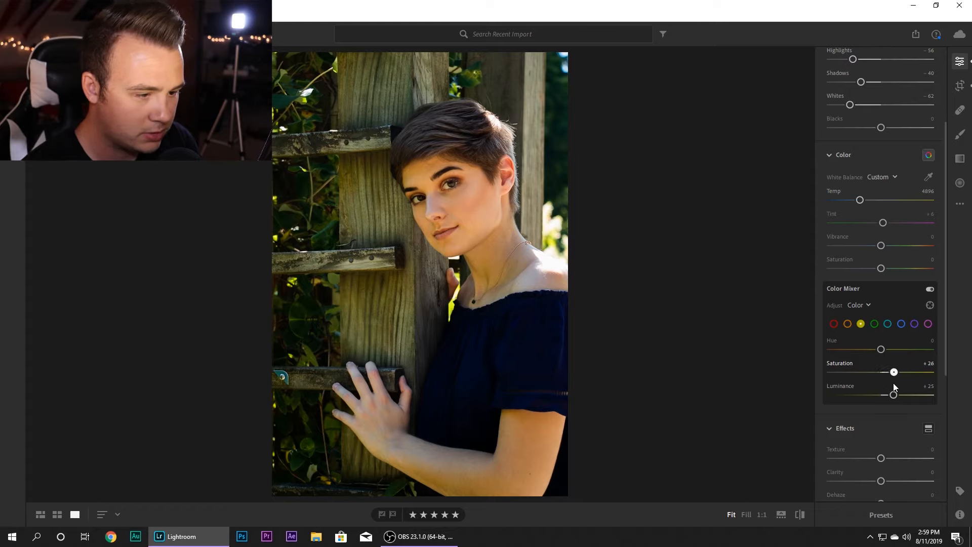
Step: Set the green saturation in the Color Mixer to +25 and raise the luminance of the greens
{"action": "left_click", "coordinate": [874, 323]}
{"action": "left_click_drag", "start_coordinate": [881, 372], "coordinate": [905, 372]}
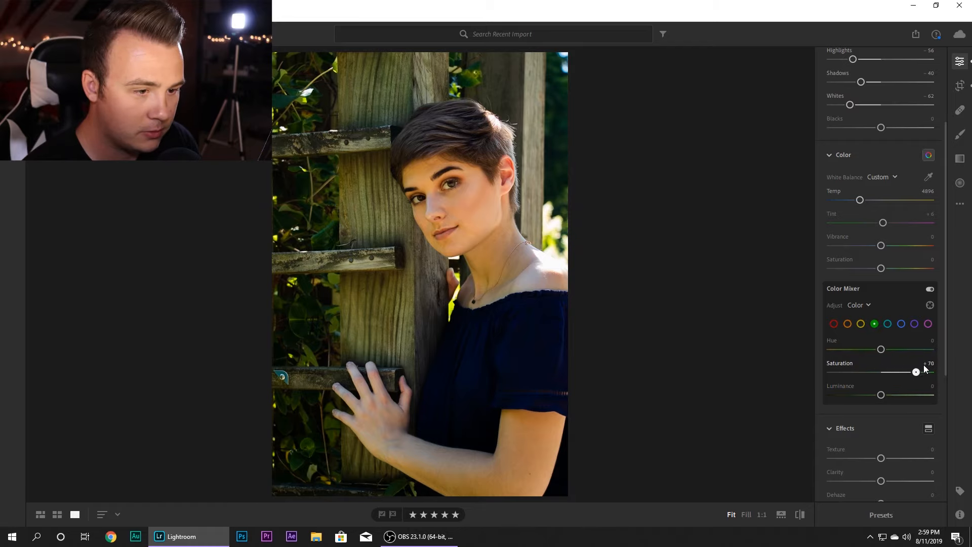
{"action": "mouse_move", "coordinate": [893, 394]}
{"action": "left_mouse_down"}
{"action": "mouse_move", "coordinate": [850, 396]}
{"action": "mouse_move", "coordinate": [899, 403]}
{"action": "left_mouse_up"}
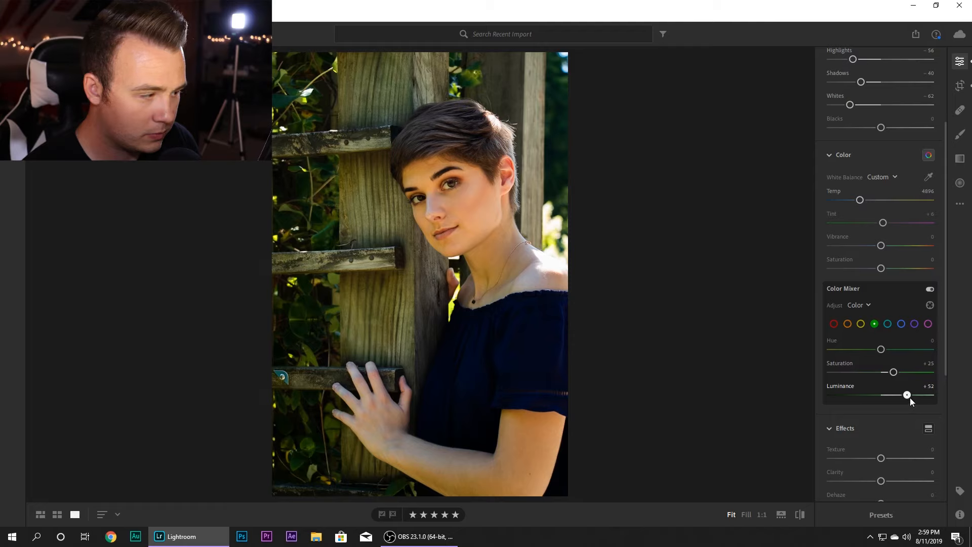
{"action": "mouse_move", "coordinate": [905, 402]}
{"action": "left_mouse_down"}
{"action": "mouse_move", "coordinate": [894, 409]}
{"action": "mouse_move", "coordinate": [902, 406]}
{"action": "left_mouse_up"}
Step: Set the Color Mixer's aqua saturation to +33, and its blue saturation to +20 and luminance to +16
{"action": "left_click", "coordinate": [888, 323]}
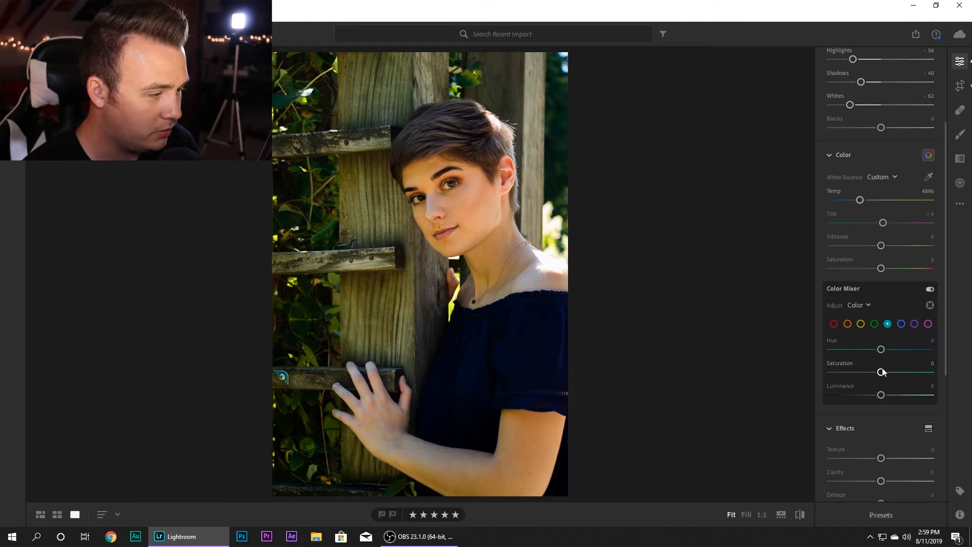
{"action": "left_click_drag", "start_coordinate": [881, 372], "coordinate": [942, 385]}
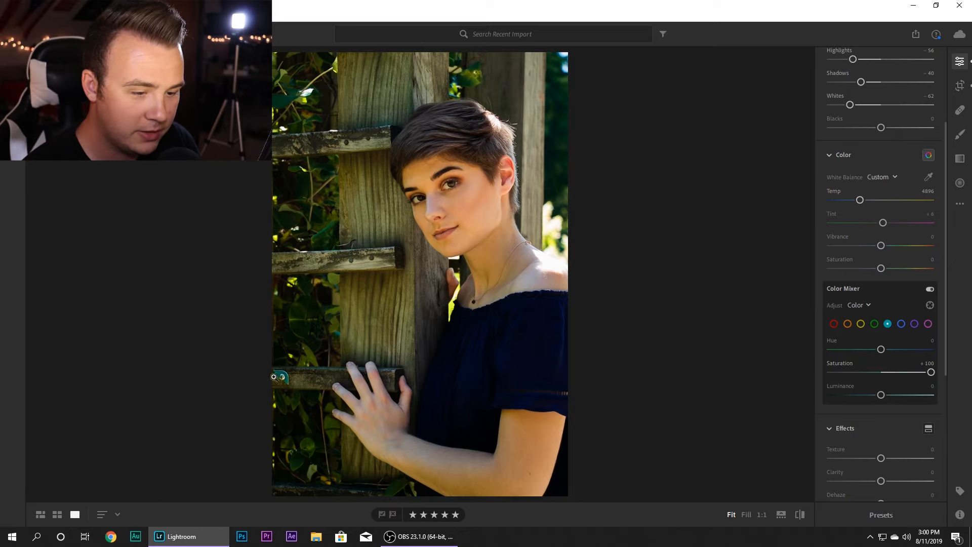
{"action": "left_click_drag", "start_coordinate": [930, 372], "coordinate": [897, 372]}
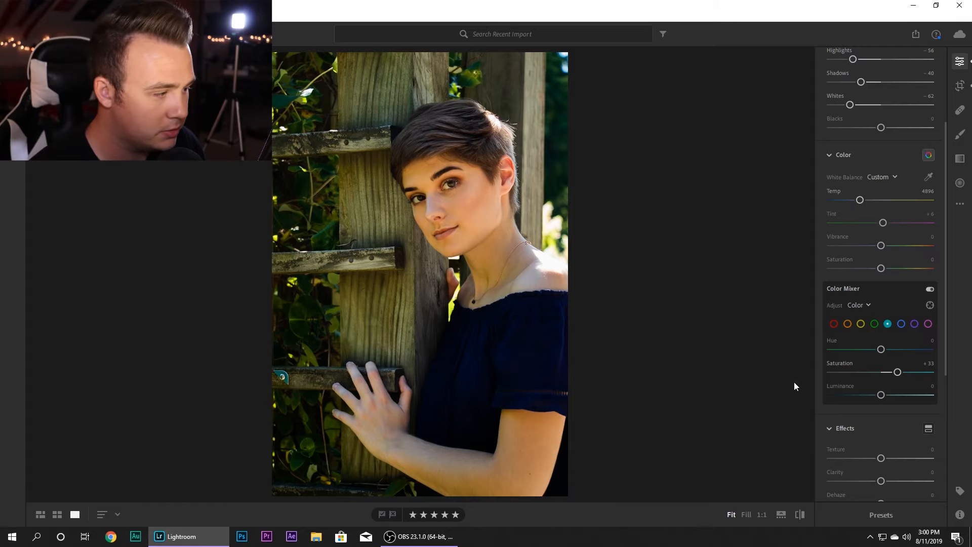
{"action": "left_click", "coordinate": [902, 325]}
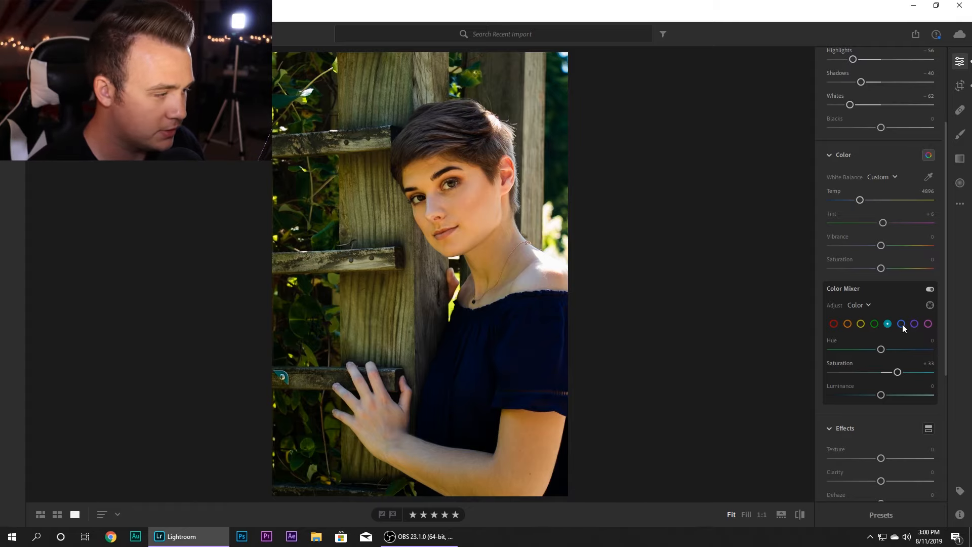
{"action": "left_click_drag", "start_coordinate": [883, 373], "coordinate": [835, 421]}
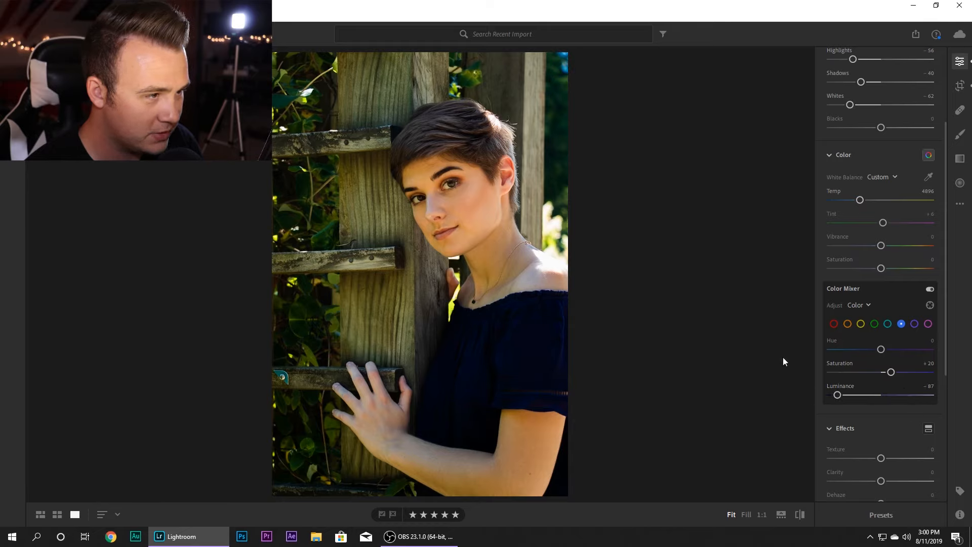
{"action": "left_click_drag", "start_coordinate": [837, 395], "coordinate": [888, 406]}
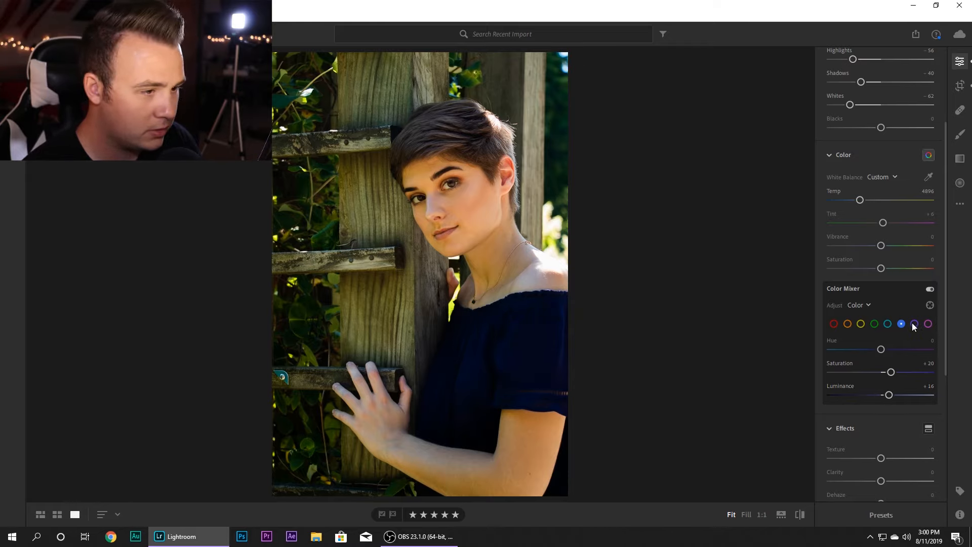
Step: Try magenta saturation at +100 in the Color Mixer, inspect the hand at 1:1, and reset the magenta saturation
{"action": "left_click", "coordinate": [928, 324]}
{"action": "left_click_drag", "start_coordinate": [882, 372], "coordinate": [940, 370]}
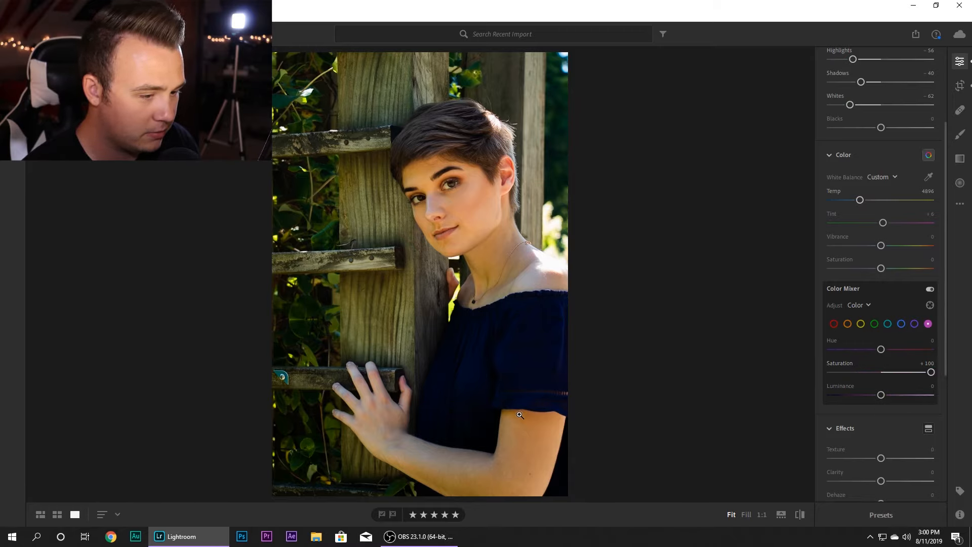
{"action": "left_click", "coordinate": [406, 386]}
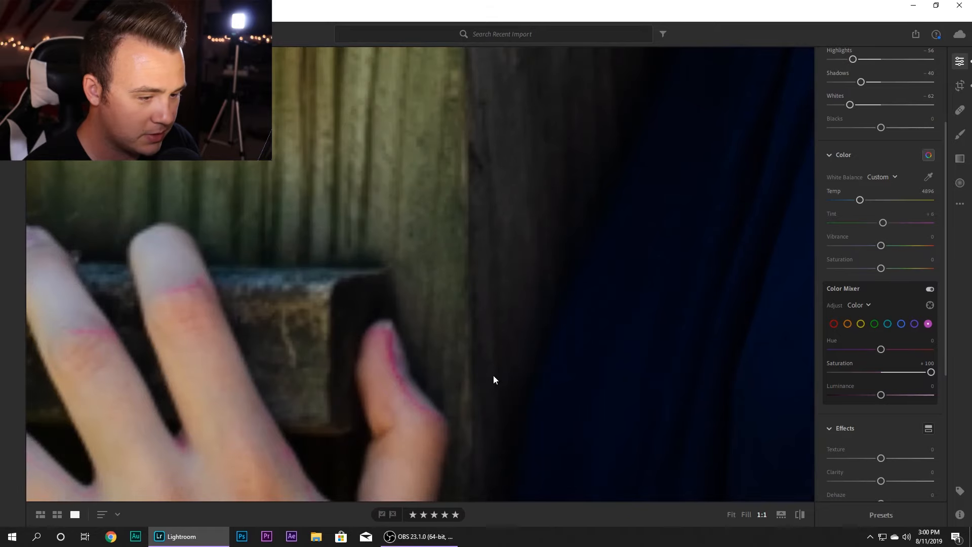
{"action": "left_click", "coordinate": [493, 375]}
{"action": "double_click", "coordinate": [839, 366]}
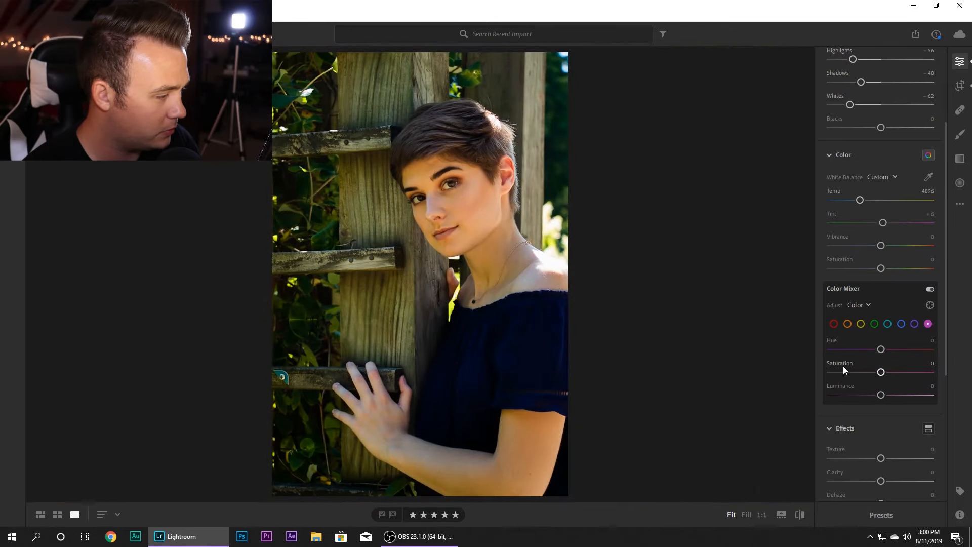
Step: Set the Clarity effect to +25 and the Vignette to -10, keeping Dehaze at 0
{"action": "scroll", "coordinate": [879, 373], "scroll_direction": "down", "scroll_amount": 3}
{"action": "left_click_drag", "start_coordinate": [881, 347], "coordinate": [891, 378]}
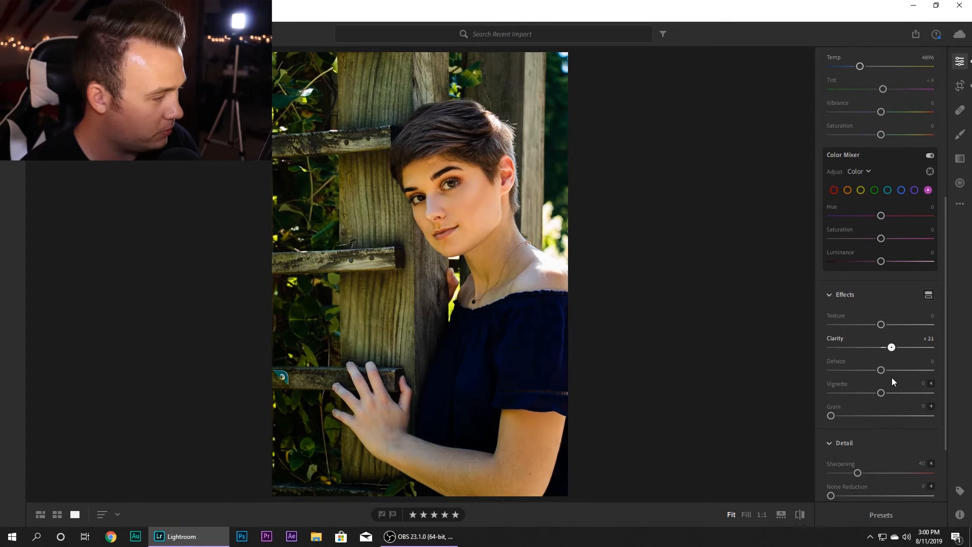
{"action": "mouse_move", "coordinate": [894, 378]}
{"action": "left_mouse_down"}
{"action": "mouse_move", "coordinate": [866, 370]}
{"action": "mouse_move", "coordinate": [900, 371]}
{"action": "mouse_move", "coordinate": [882, 390]}
{"action": "left_mouse_up"}
{"action": "double_click", "coordinate": [833, 361]}
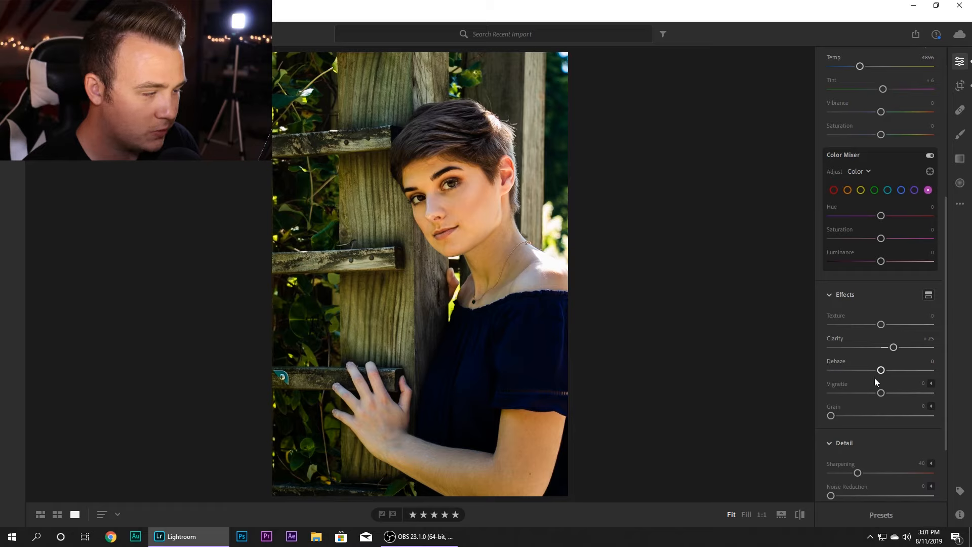
{"action": "left_click_drag", "start_coordinate": [881, 394], "coordinate": [877, 401]}
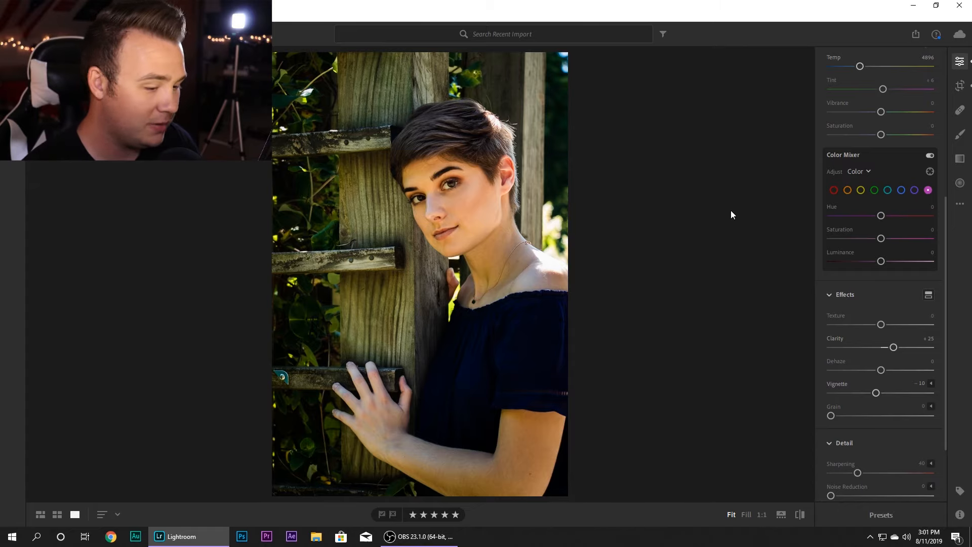
Step: Compare the edited fence portrait with its original by switching repeatedly between the two, ending on the edited version
{"action": "left_click", "coordinate": [798, 513]}
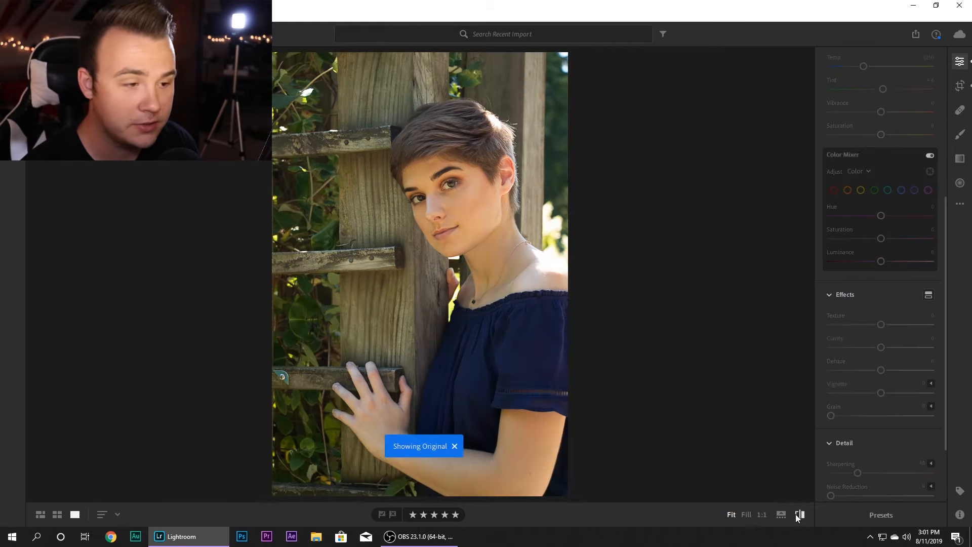
{"action": "left_click", "coordinate": [796, 515]}
{"action": "left_click", "coordinate": [796, 515]}
{"action": "left_click", "coordinate": [796, 515]}
{"action": "left_click", "coordinate": [796, 514]}
{"action": "left_click", "coordinate": [796, 514]}
{"action": "left_click", "coordinate": [796, 514]}
{"action": "left_click", "coordinate": [796, 514]}
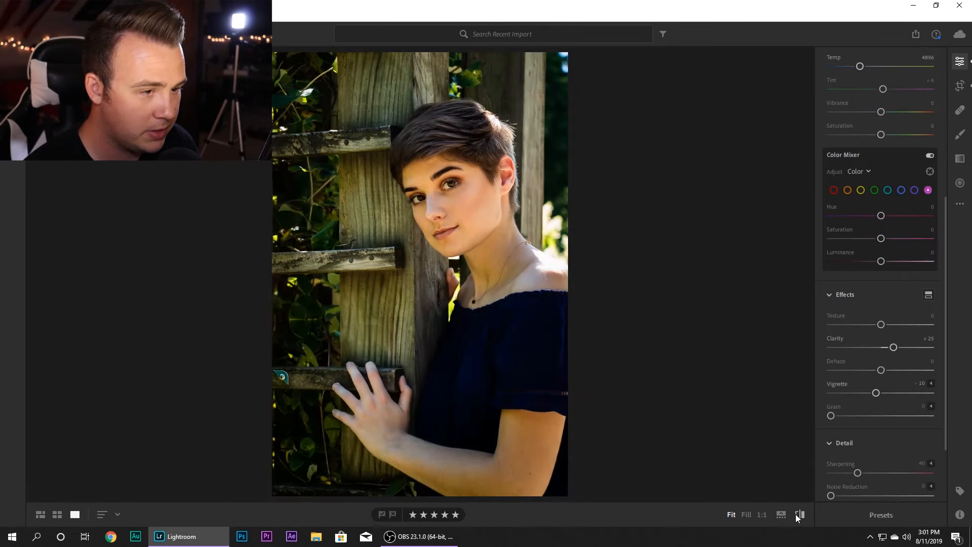
{"action": "left_click", "coordinate": [796, 515]}
{"action": "left_click", "coordinate": [796, 515]}
{"action": "left_click", "coordinate": [796, 514]}
{"action": "left_click", "coordinate": [796, 514]}
{"action": "left_click", "coordinate": [796, 514]}
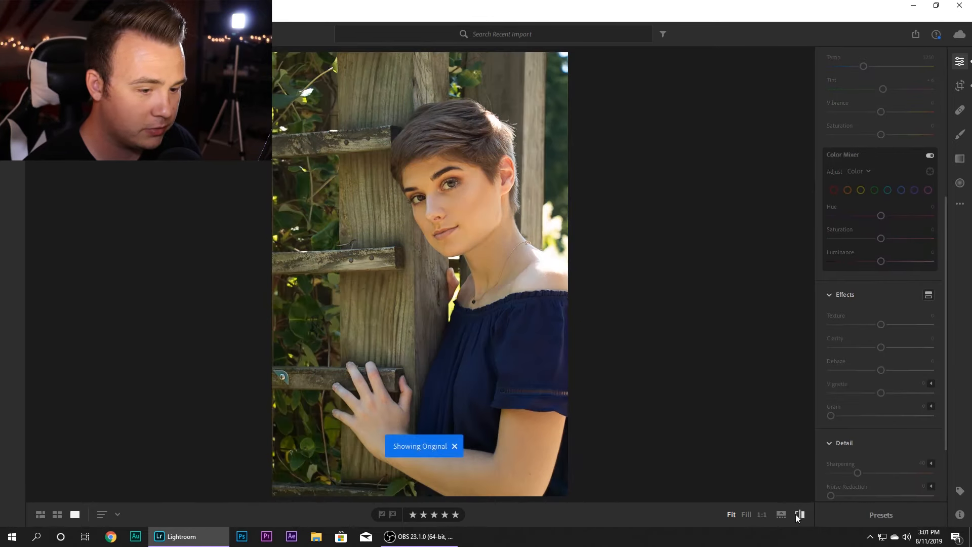
{"action": "left_click", "coordinate": [796, 514]}
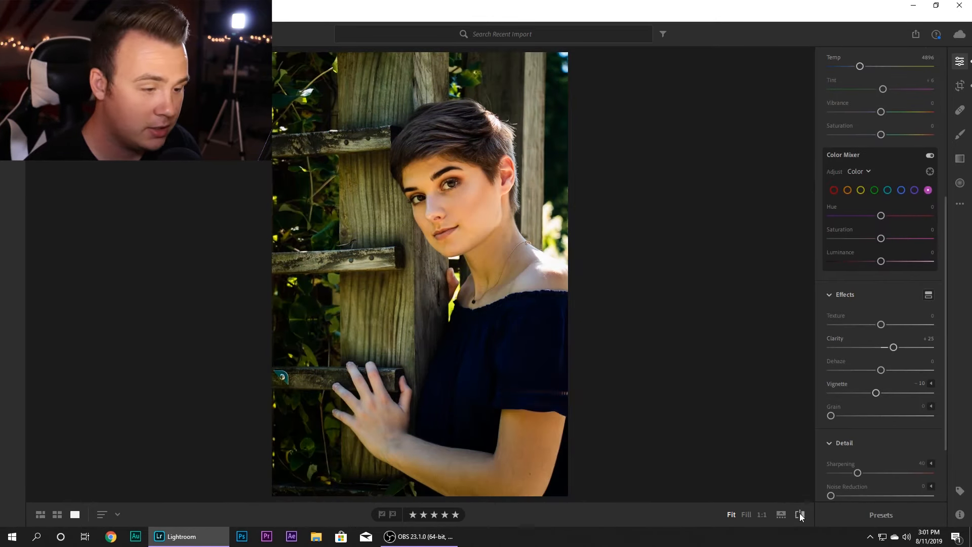
{"action": "left_click", "coordinate": [800, 513]}
{"action": "left_click", "coordinate": [800, 513]}
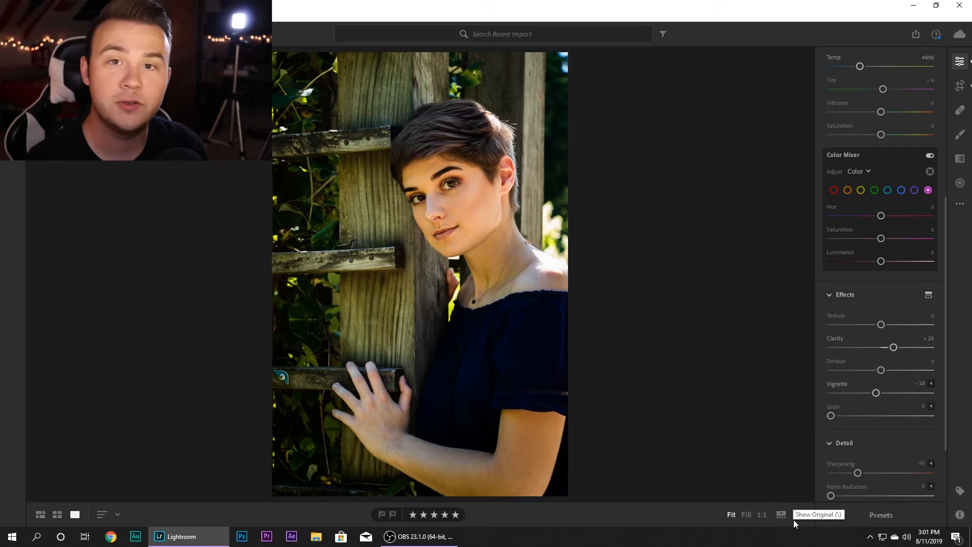
{"action": "left_click", "coordinate": [796, 520]}
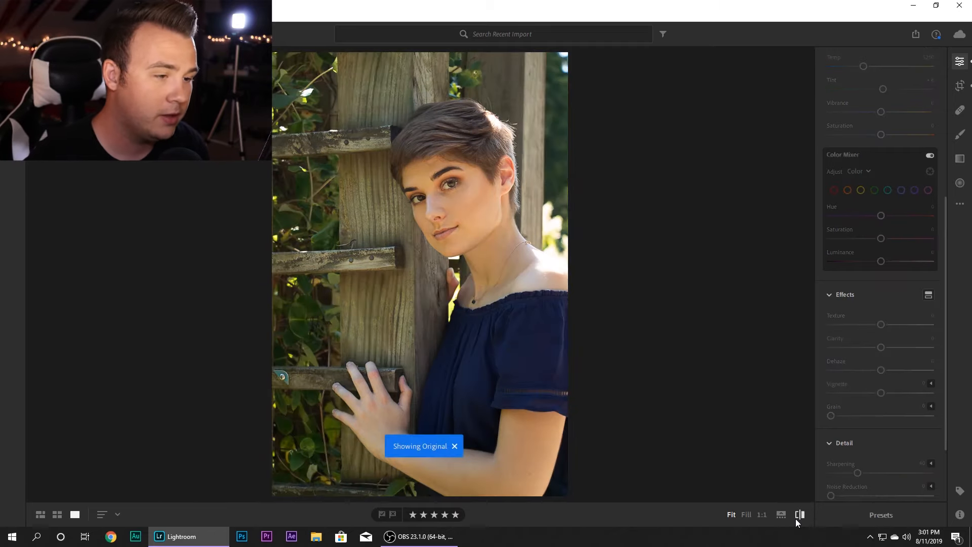
{"action": "left_click", "coordinate": [797, 518]}
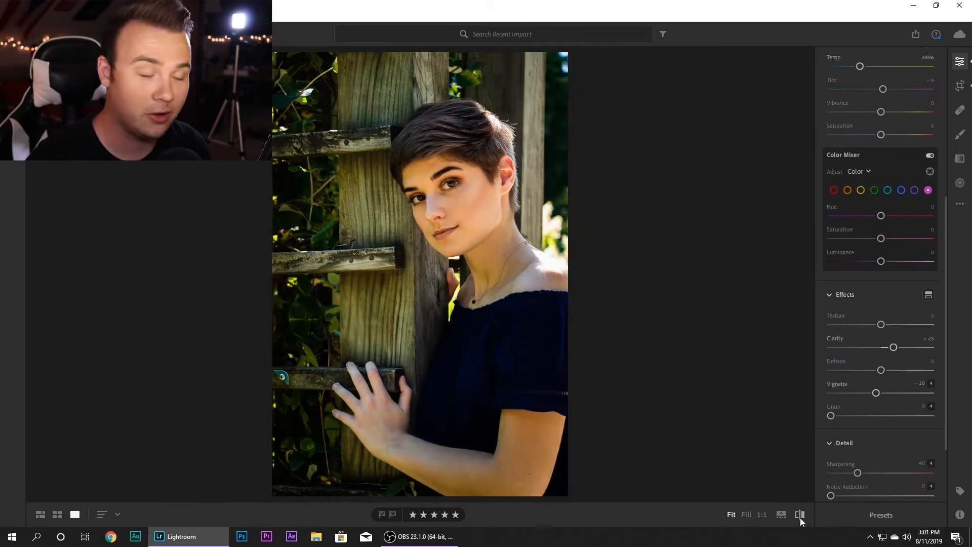
{"action": "left_click", "coordinate": [799, 518]}
{"action": "left_click", "coordinate": [799, 518]}
{"action": "left_click", "coordinate": [800, 518]}
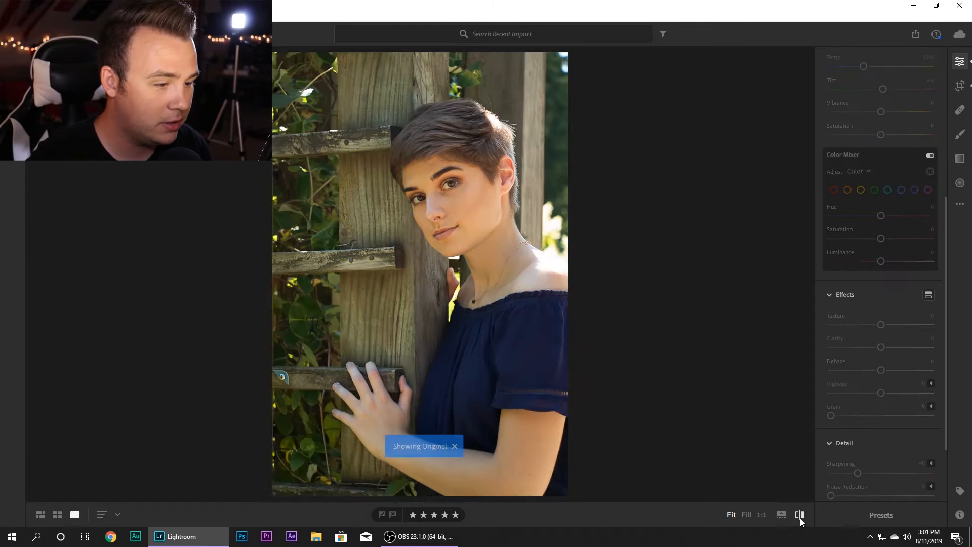
{"action": "left_click", "coordinate": [800, 518]}
{"action": "left_click", "coordinate": [802, 516]}
{"action": "left_click", "coordinate": [802, 517]}
{"action": "left_click", "coordinate": [802, 516]}
{"action": "left_click", "coordinate": [802, 516]}
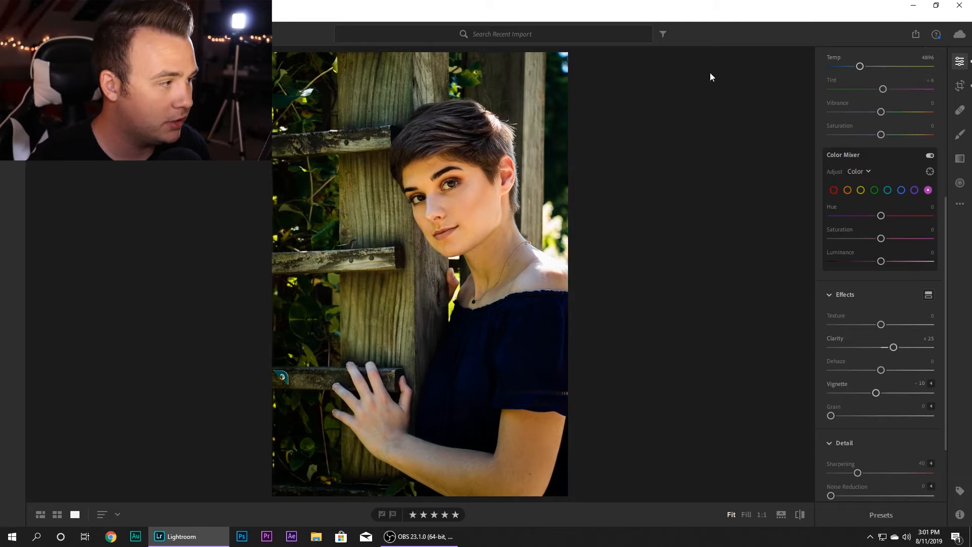